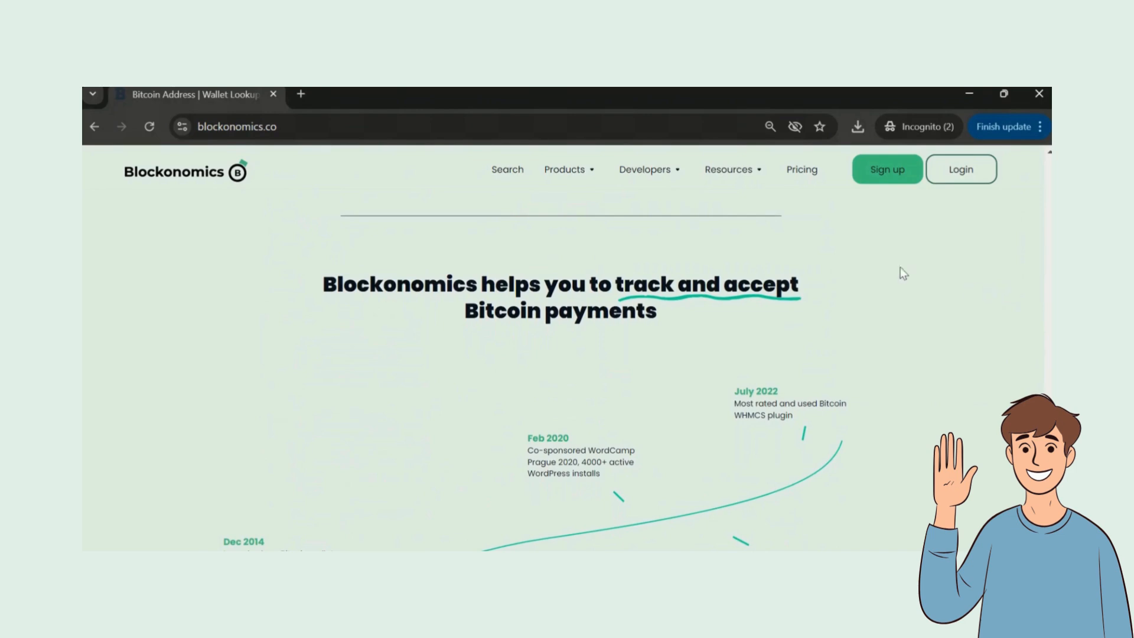
Step: Glance at the Blockonomics products list, then close it
left_click(564, 171)
left_click(565, 173)
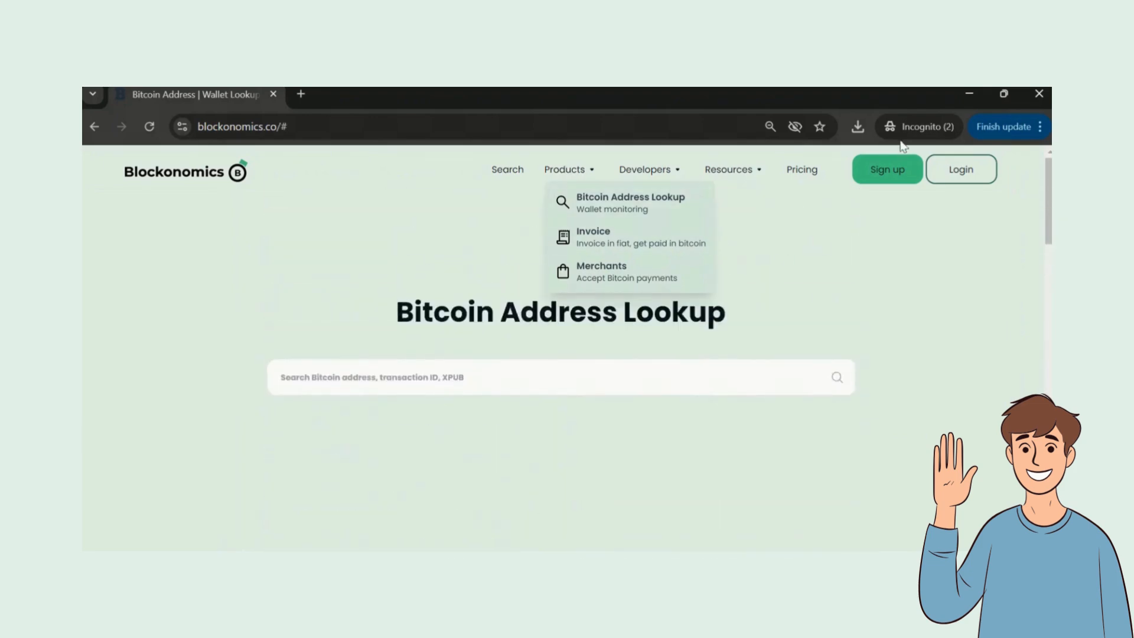
left_click(821, 210)
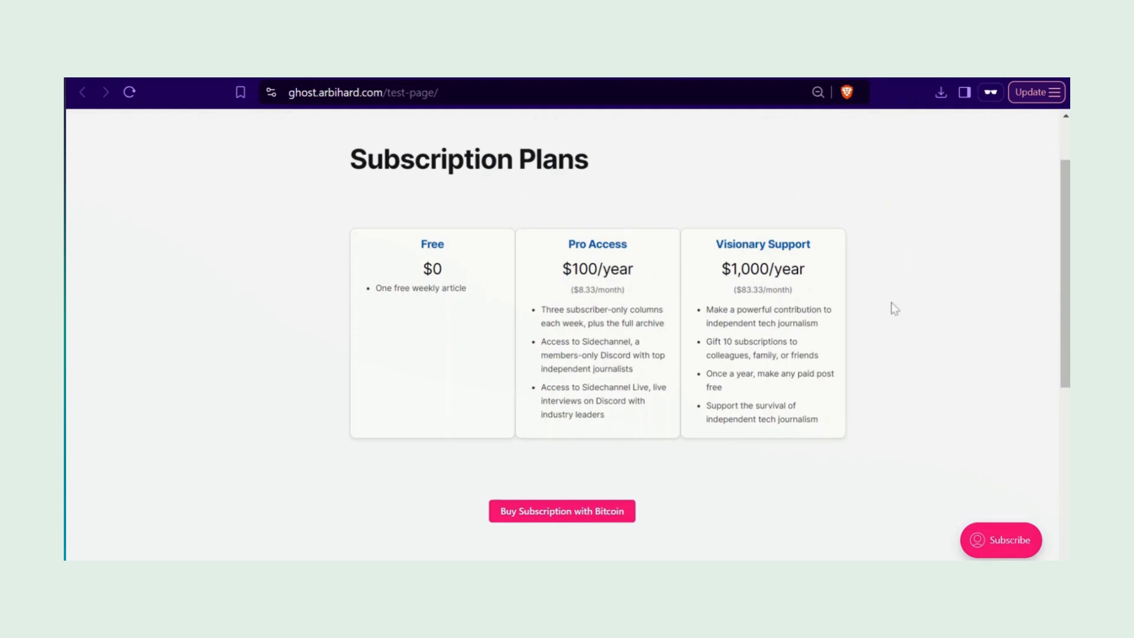
Step: Scroll down the Ghost test page and reveal the Buy Subscription with Bitcoin form
key("Up")
key("Down")
scroll(562, 334, "down", 1)
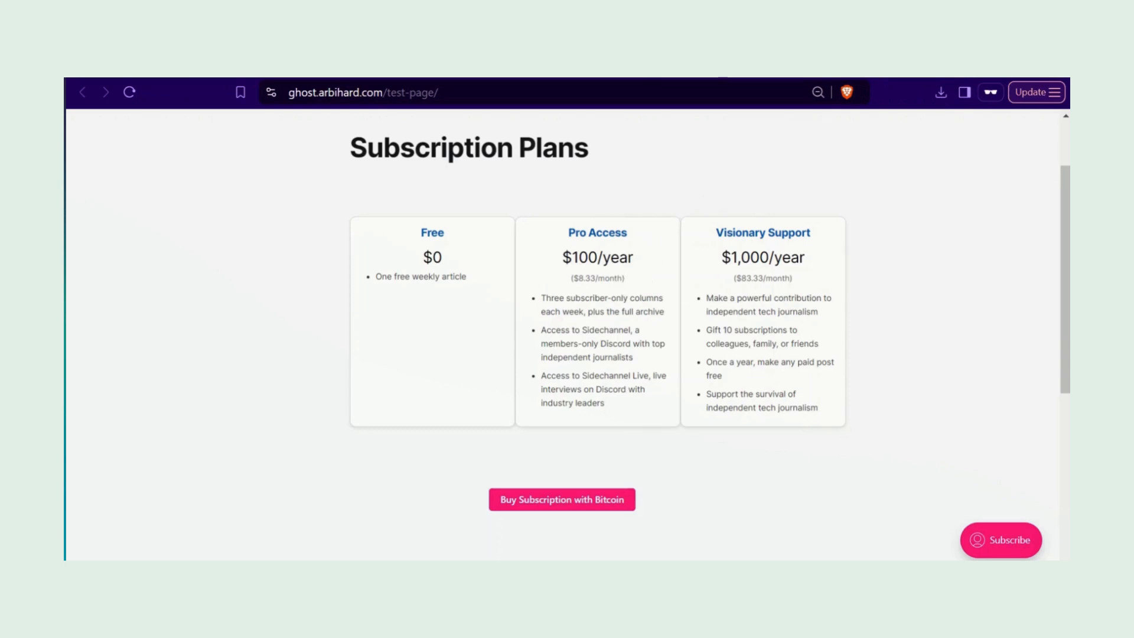
scroll(663, 371, "down", 2)
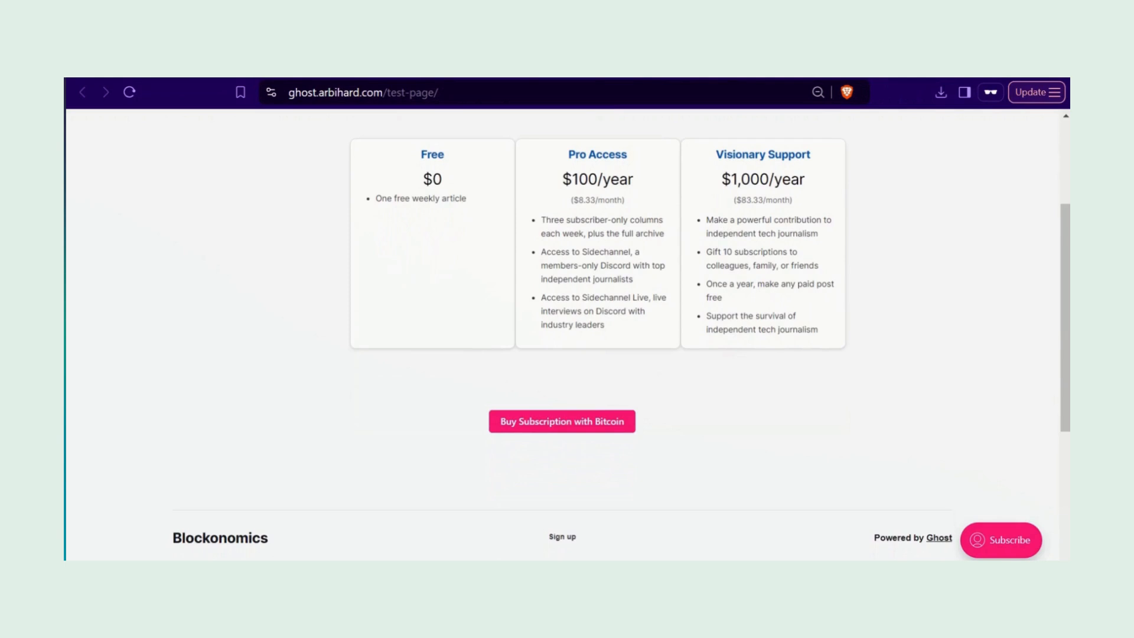
left_click(516, 424)
scroll(516, 424, "down", 1)
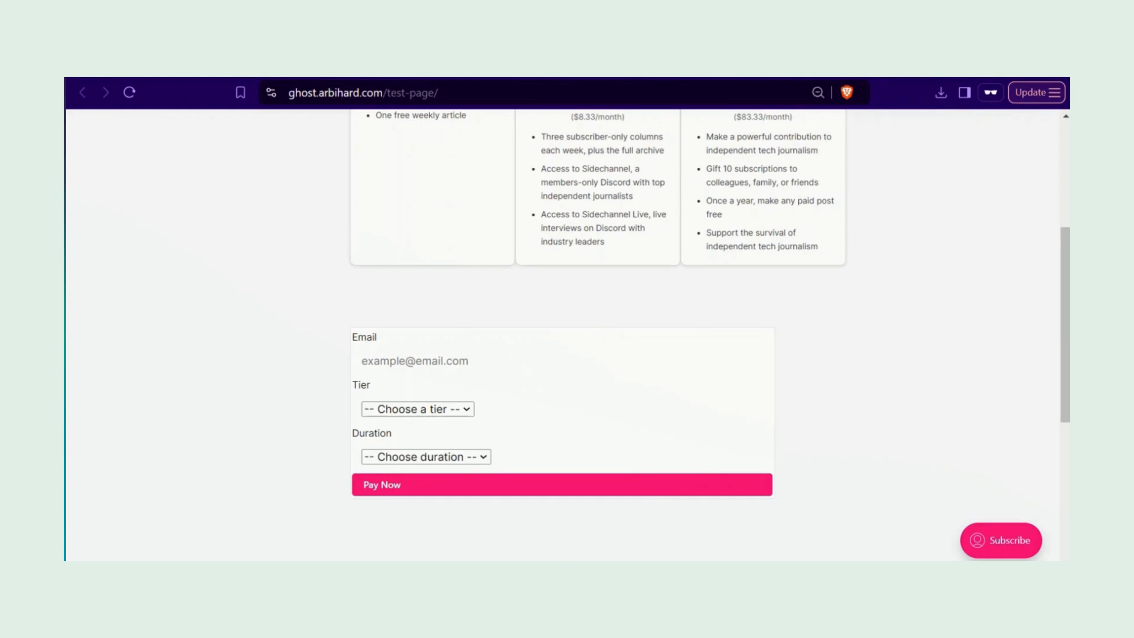
Step: Submit a saved email with Pro Access tier and monthly duration, then select the 0.00001322 BTC amount
left_click(470, 379)
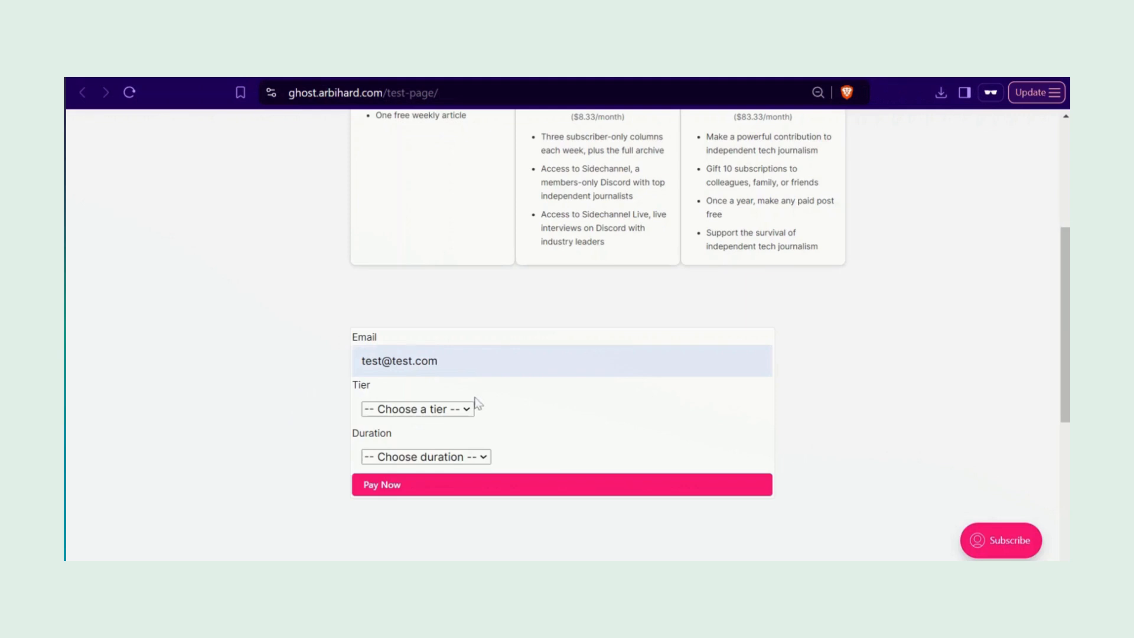
left_click(452, 408)
left_click(433, 448)
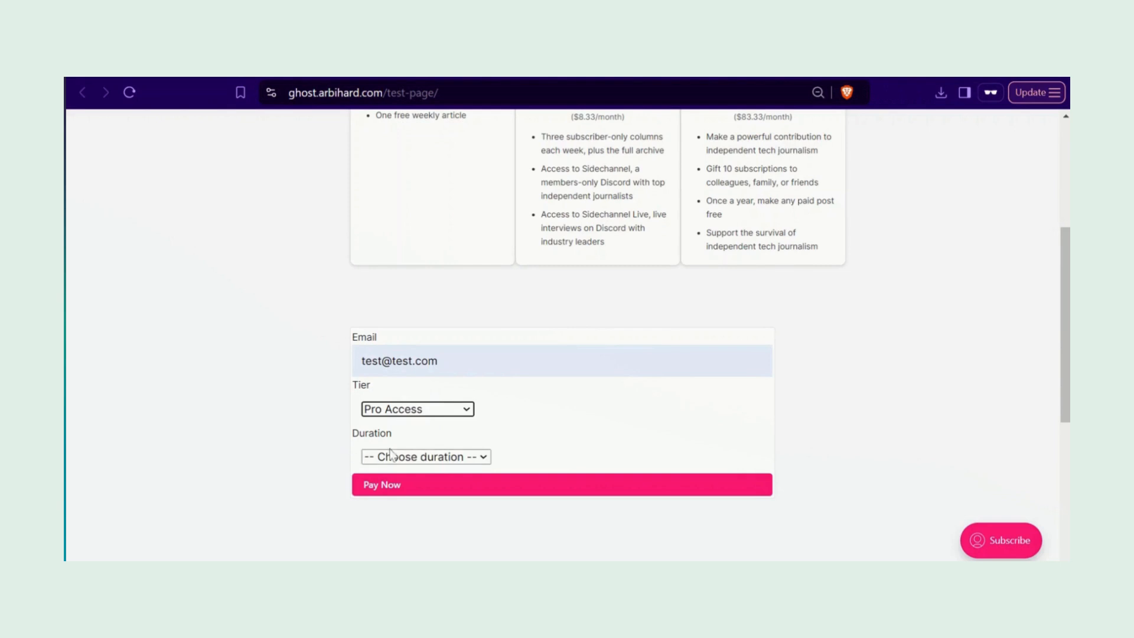
left_click(407, 459)
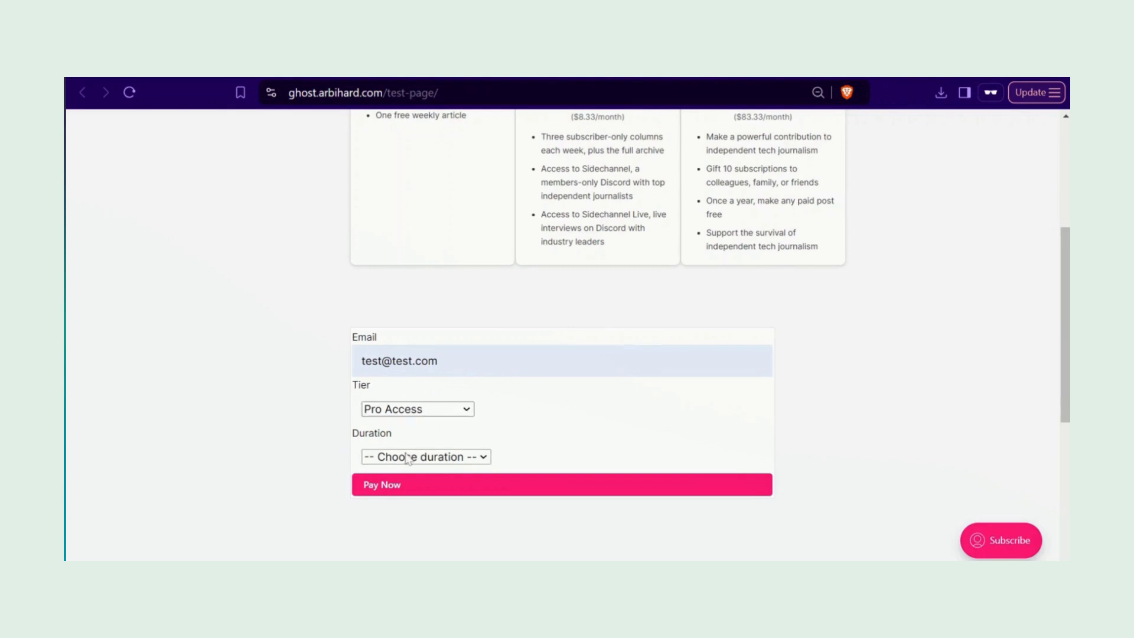
left_click(407, 470)
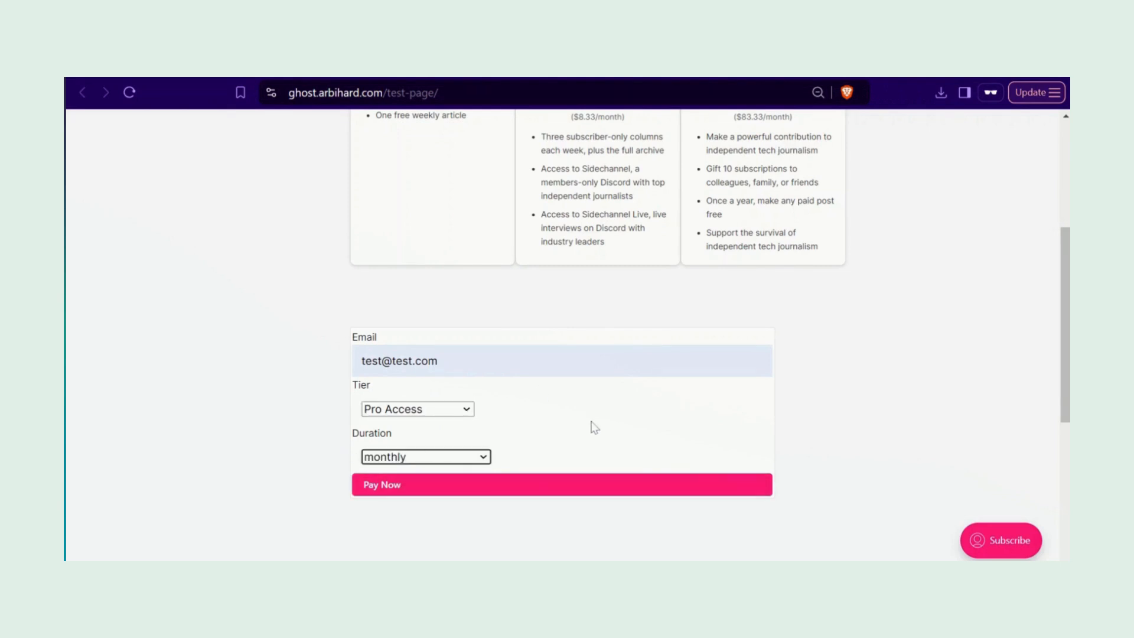
left_click(463, 487)
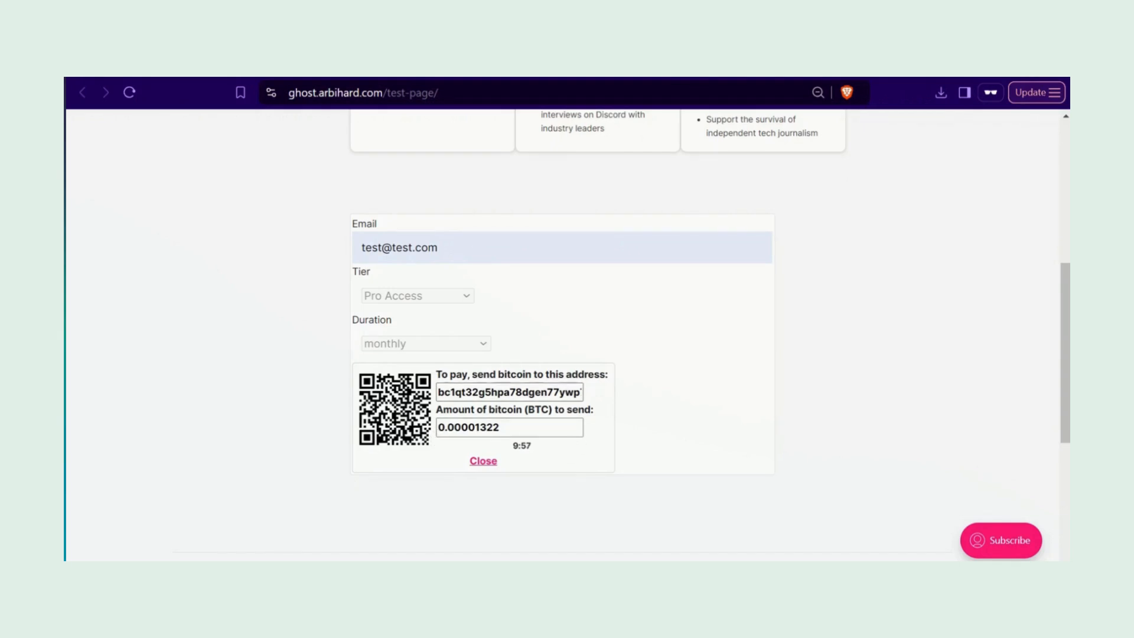
left_click_drag(438, 428, 500, 427)
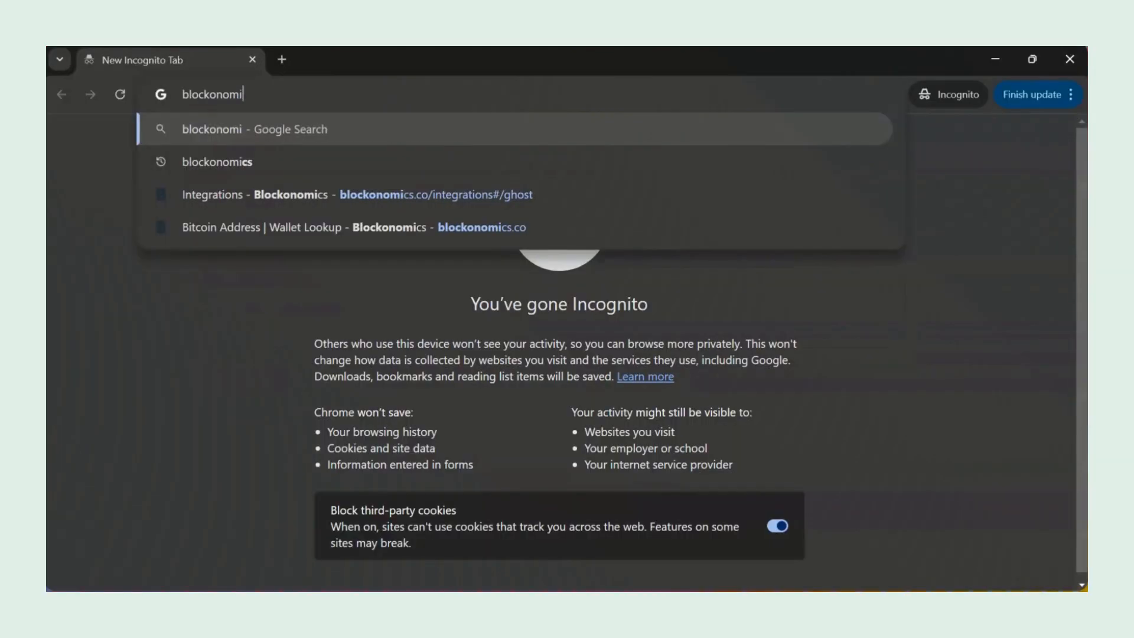
Step: Load blockonomics.co and go to its Sign up page
type("cs.co")
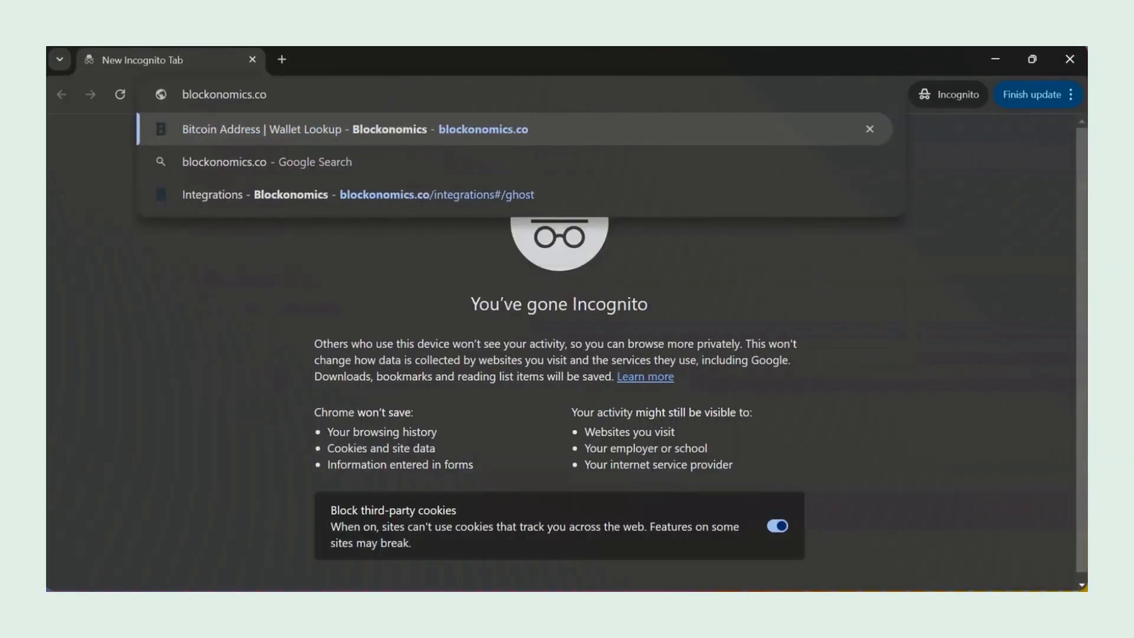
key("Return")
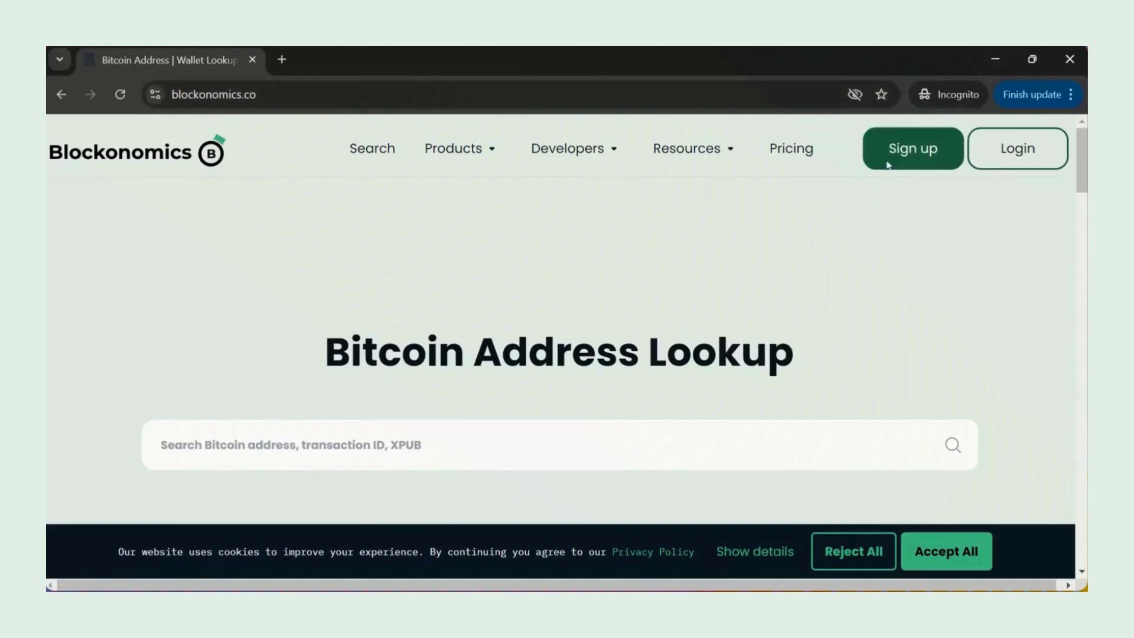
left_click(918, 165)
scroll(486, 397, "down", 2)
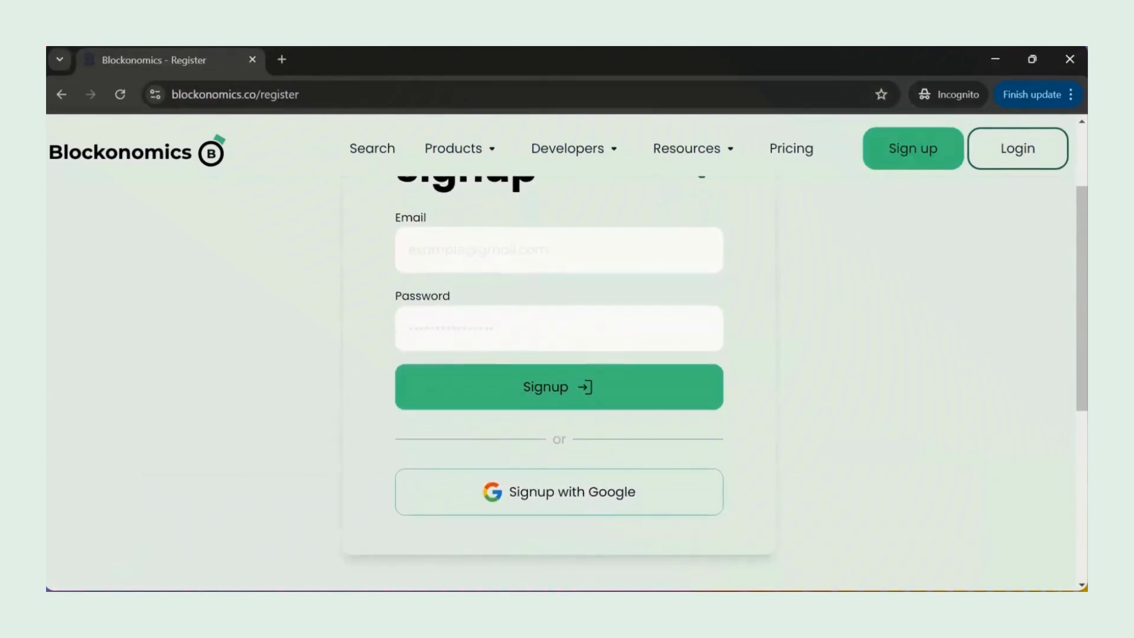
scroll(486, 397, "up", 1)
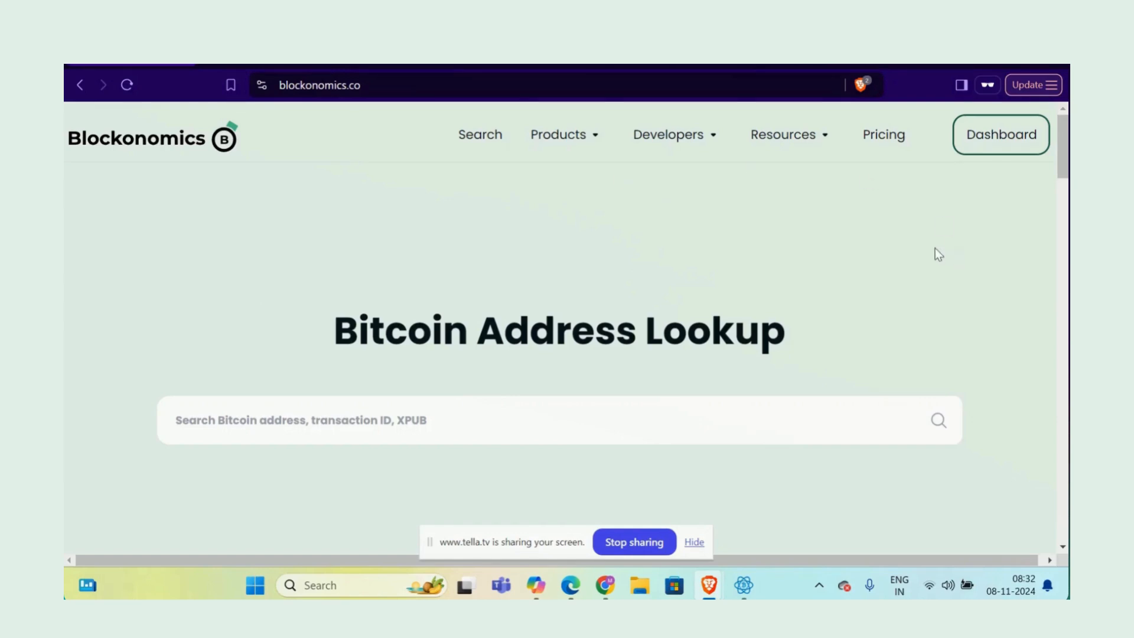
Step: Go to the Blockonomics dashboard's Wallets page
left_click(974, 144)
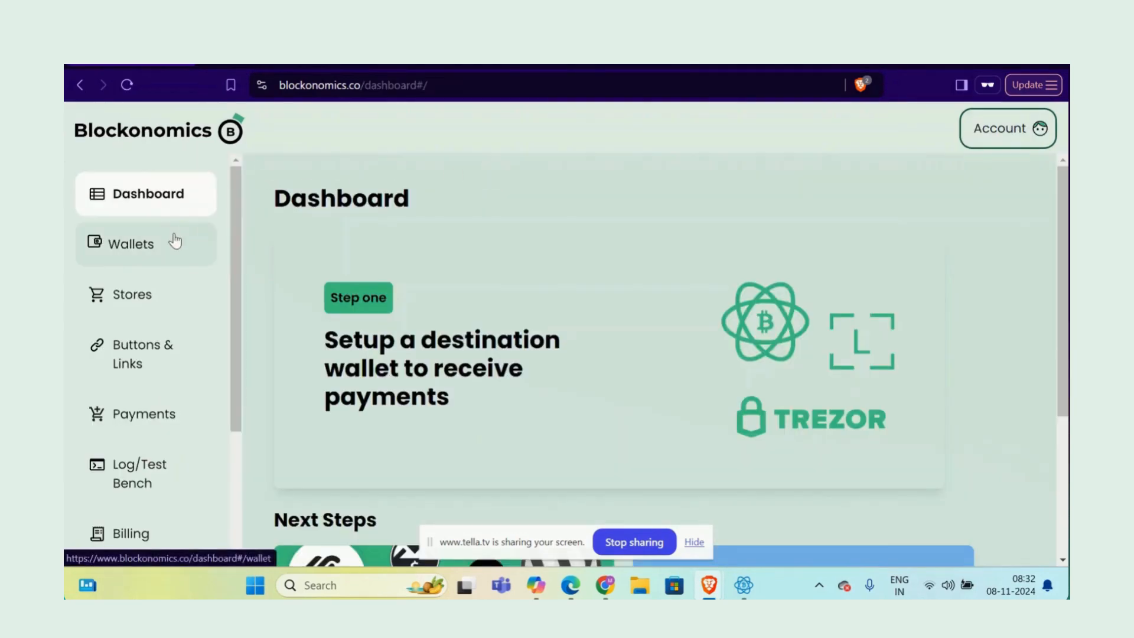
left_click(174, 242)
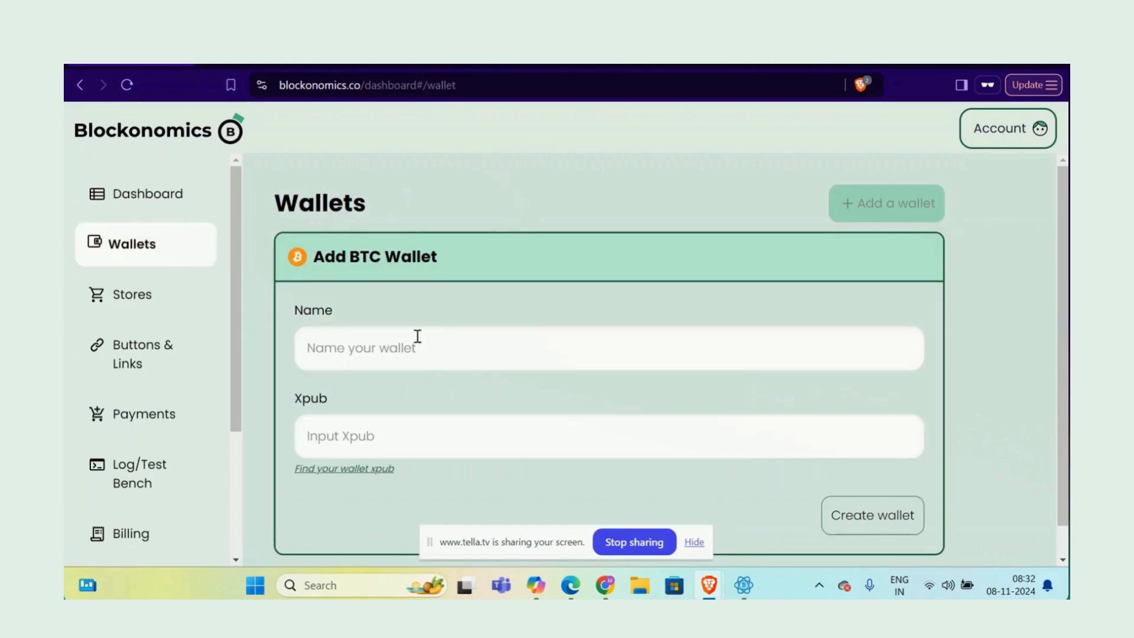
scroll(412, 375, "down", 1)
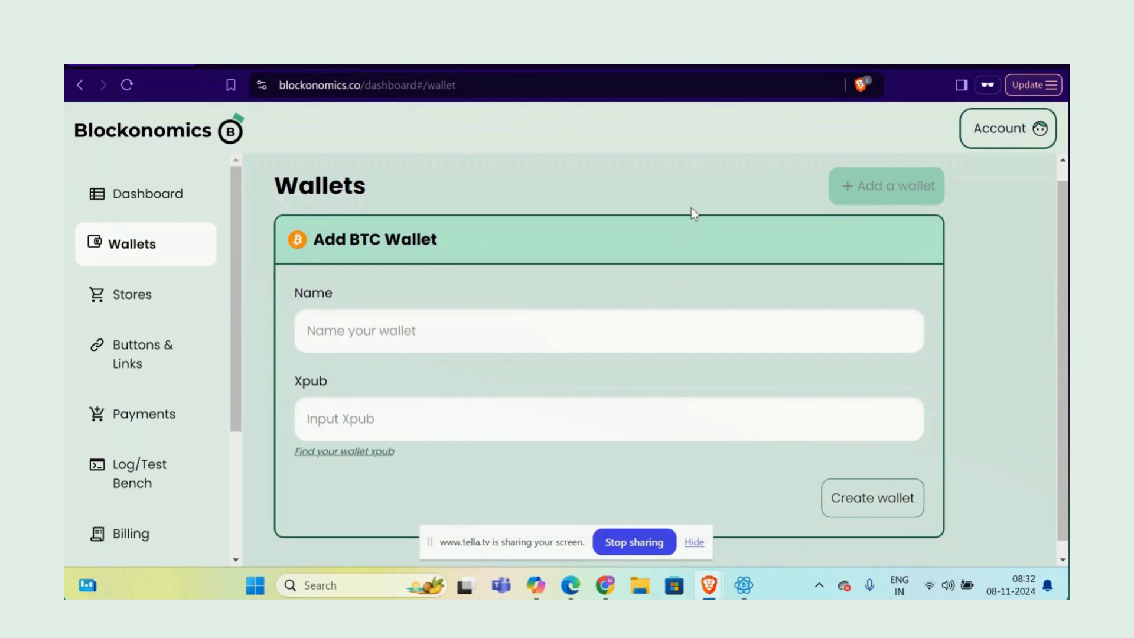
Step: Name the new BTC wallet 'Ghost Subscribers - BTC payments'
left_click(451, 330)
type("Gho")
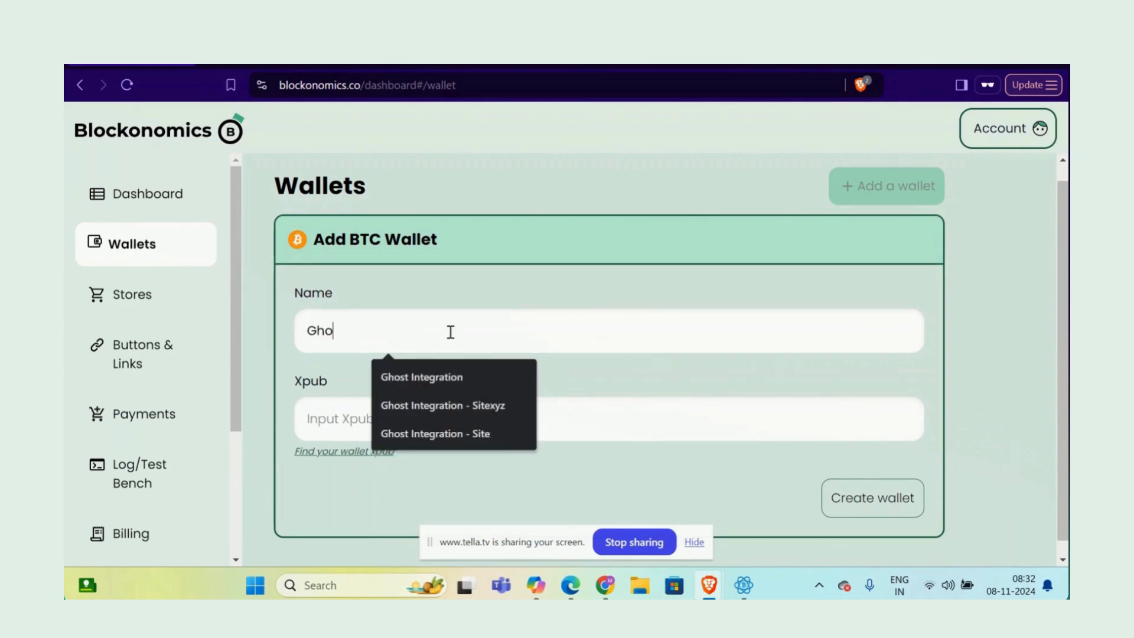
type("st Sub")
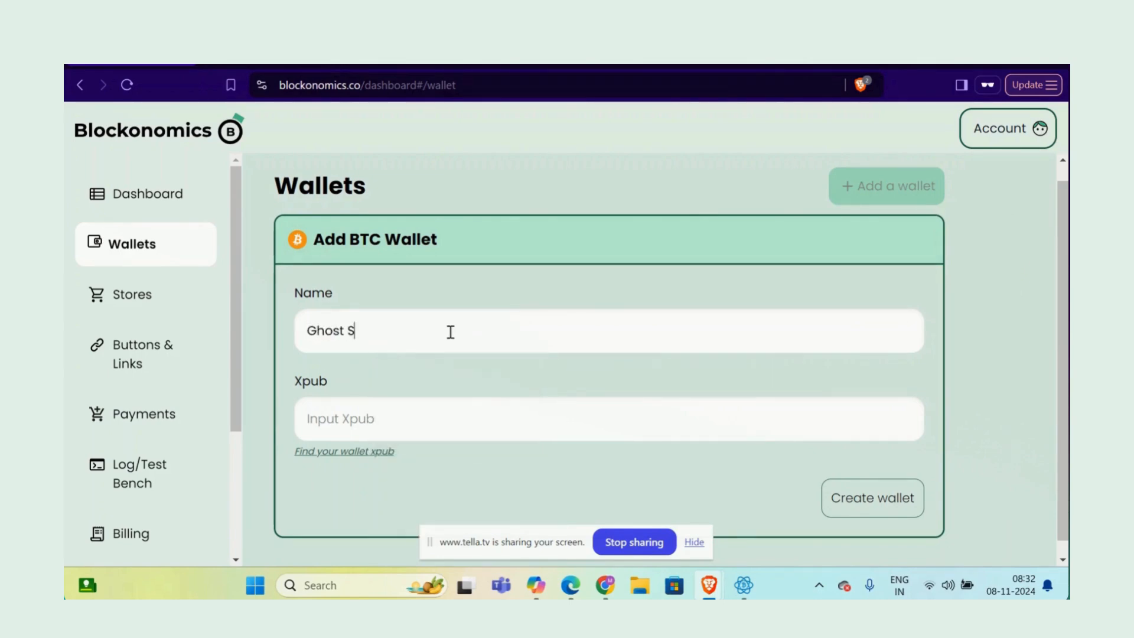
key("BackSpace")
type("s")
key("BackSpace")
type("bscribers - BTC payments")
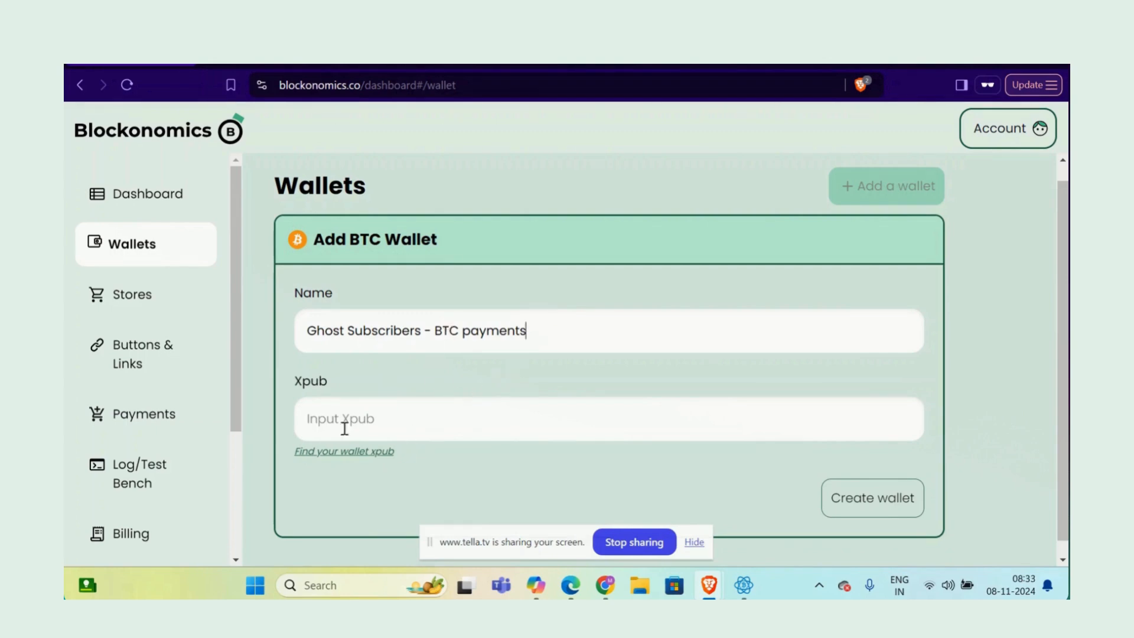
Step: Copy the Electrum wallet's master public key into the Xpub field
left_click(768, 479)
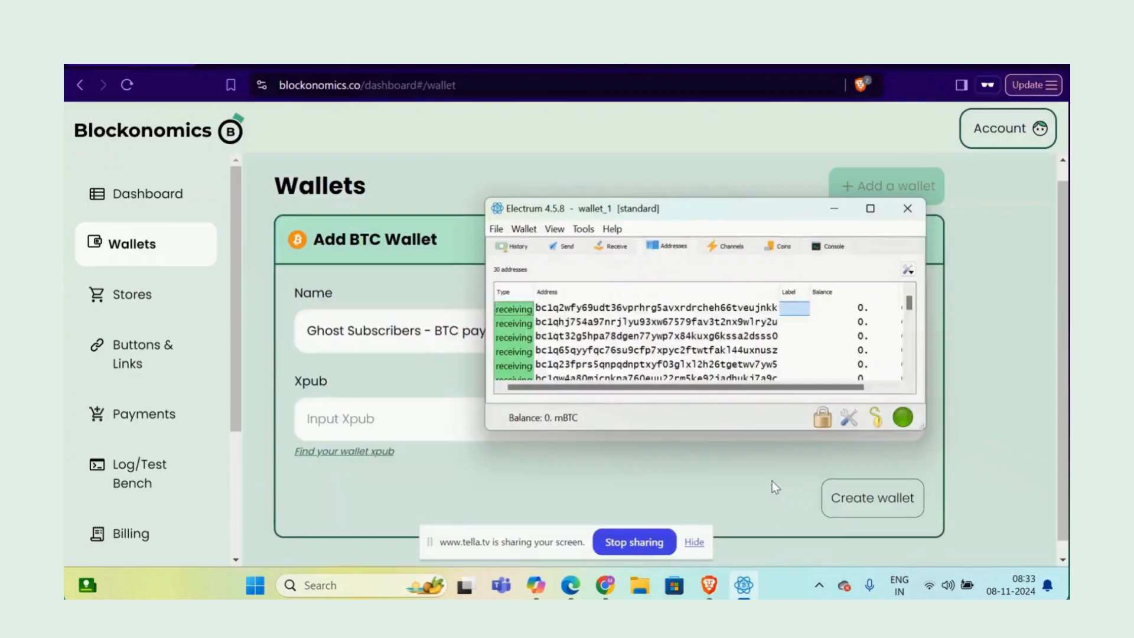
left_click(523, 230)
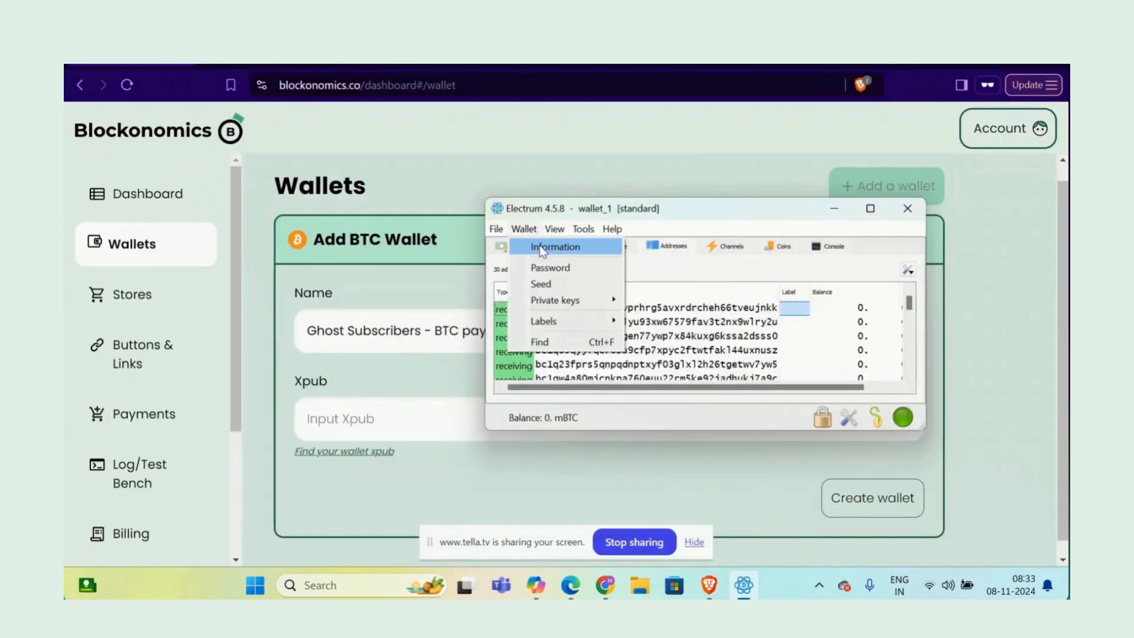
left_click(542, 247)
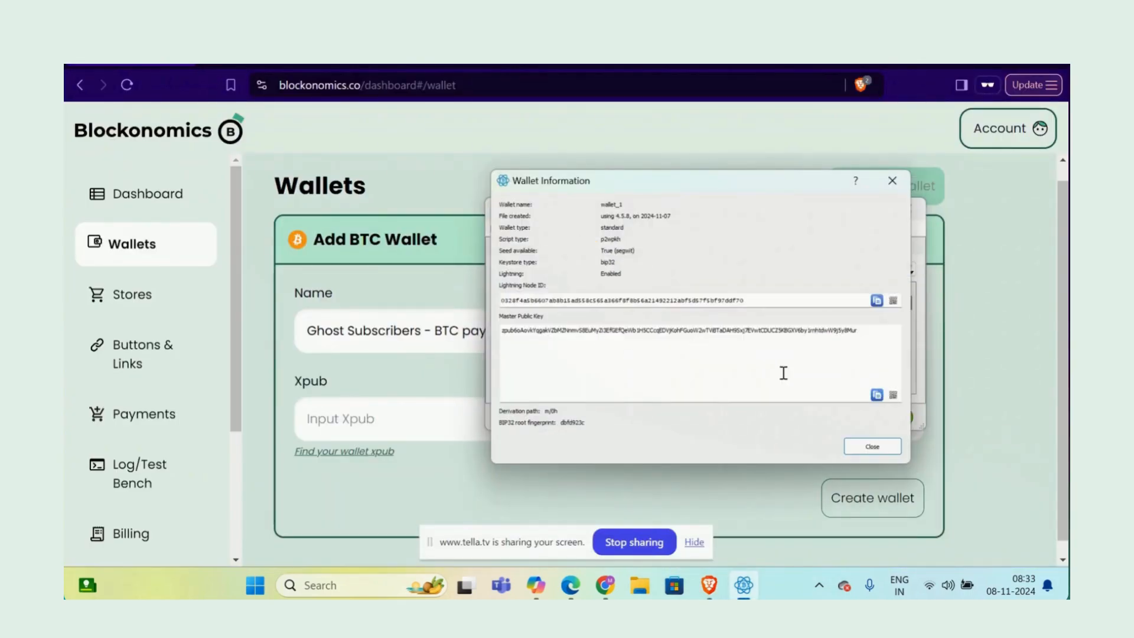
left_click(876, 394)
left_click(360, 418)
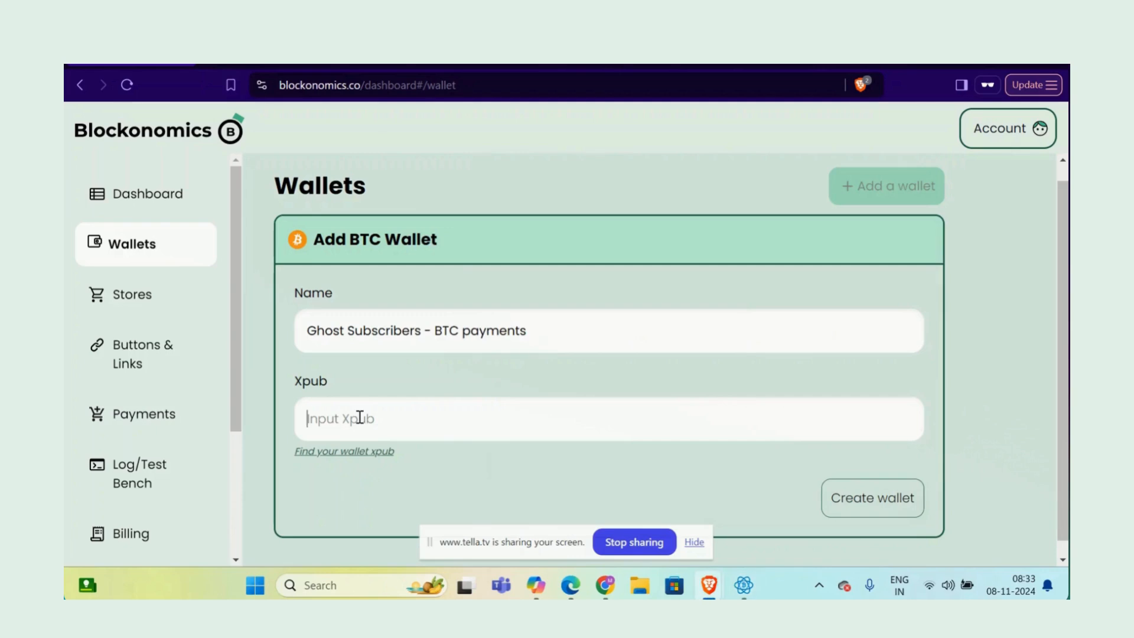
key("ctrl+v")
Step: Copy Electrum's first receiving address into the Sample Receiving Address field
scroll(360, 418, "down", 2)
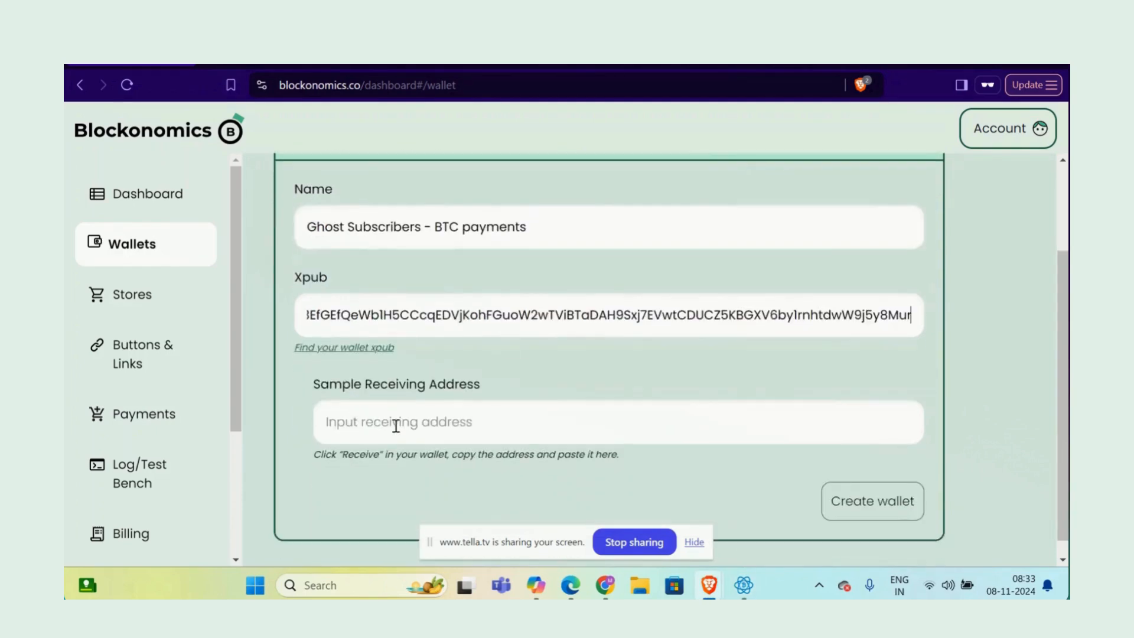
mouse_move(743, 585)
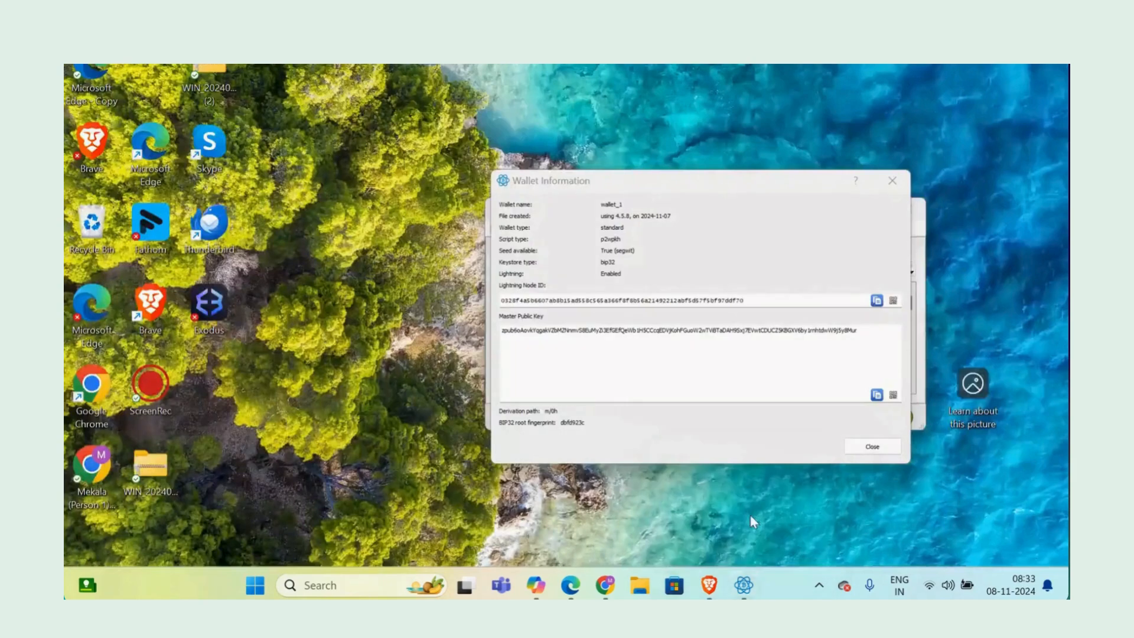
left_click(750, 511)
left_click(892, 181)
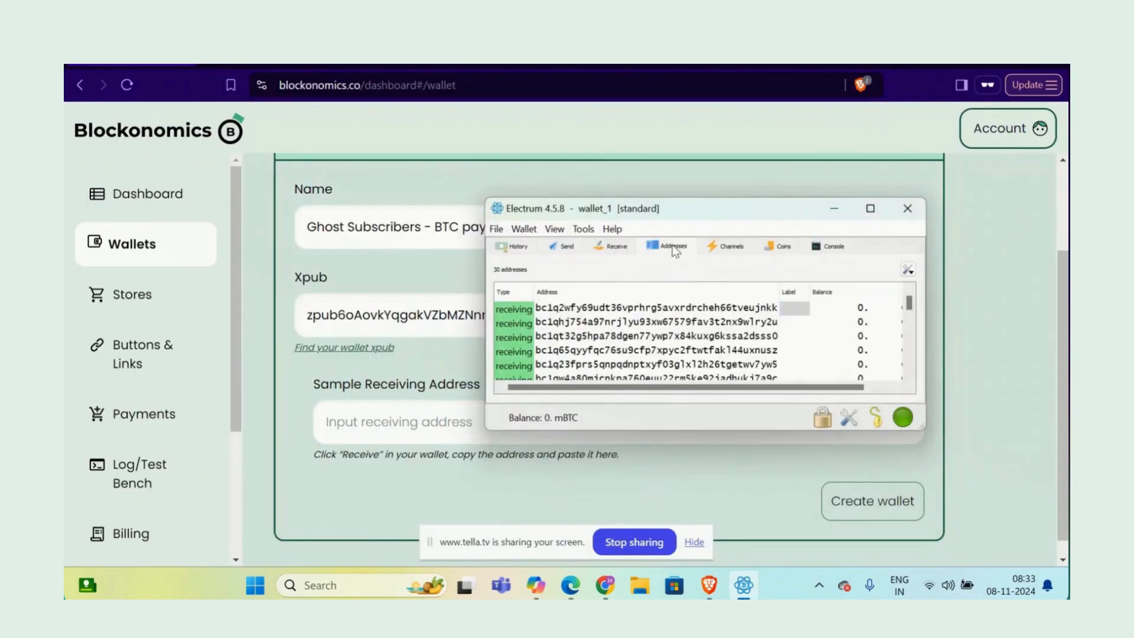
left_click(502, 312)
double_click(572, 310)
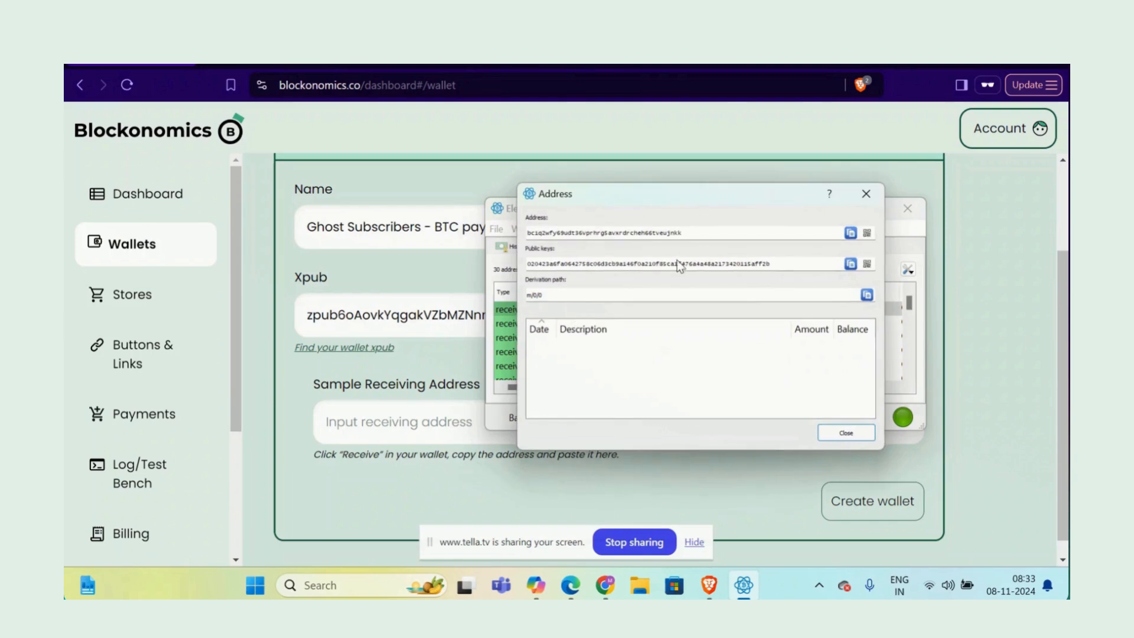
left_click(851, 232)
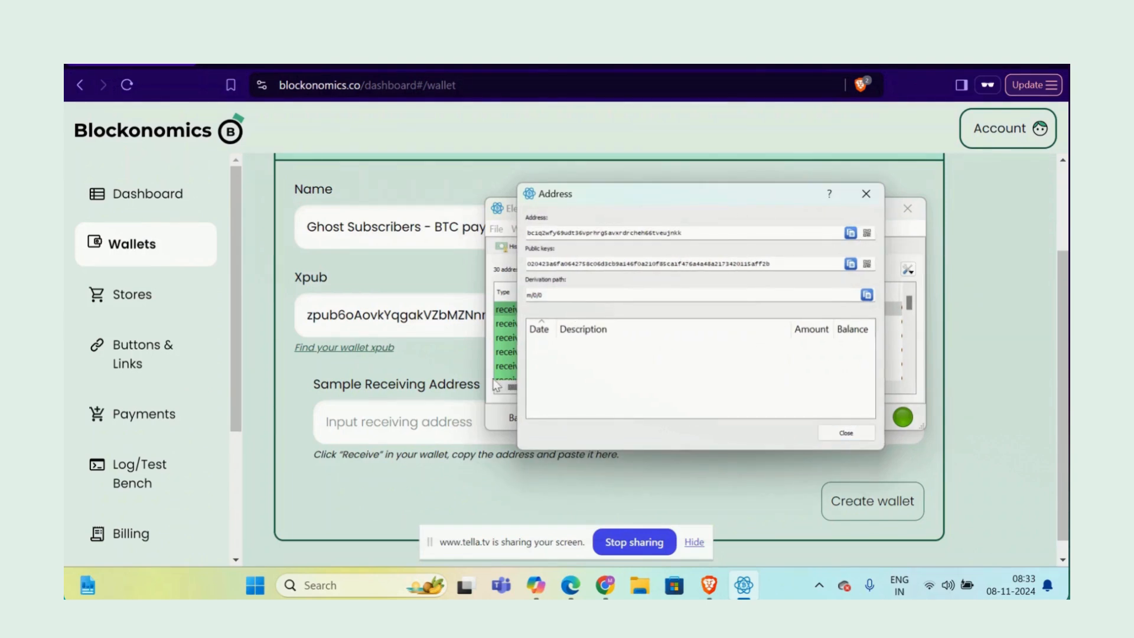
left_click(422, 424)
key("ctrl+v")
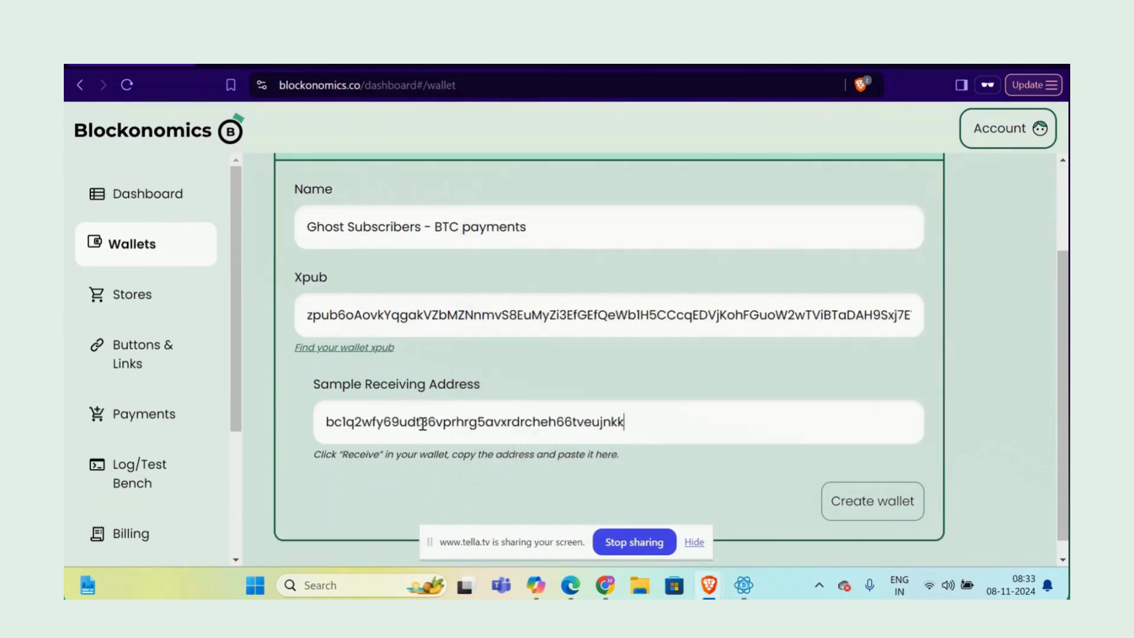
Step: Create the wallet, enable Bitcoin under Buttons & Links, and route it to Ghost Subscribers - BTC payments
left_click(873, 501)
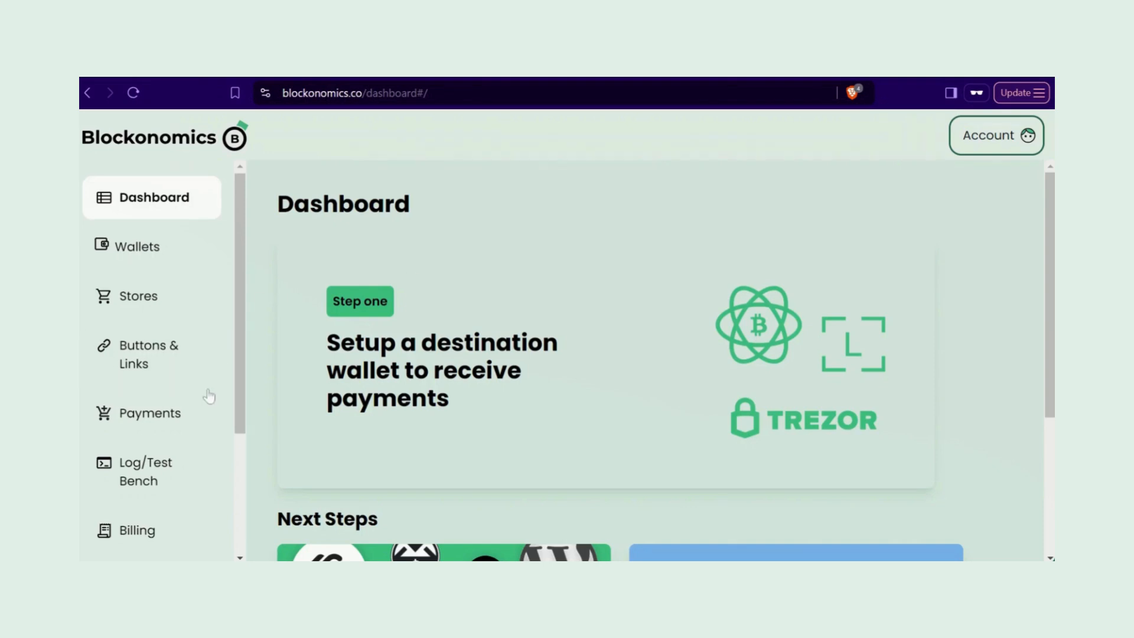
scroll(189, 378, "down", 1)
left_click(167, 338)
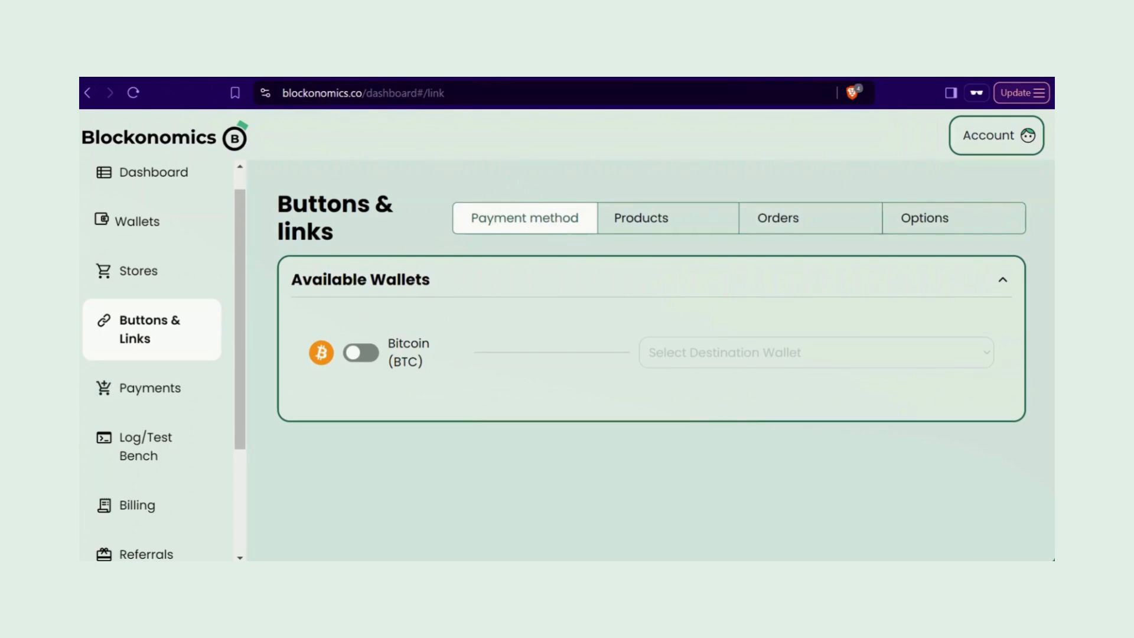
left_click(361, 354)
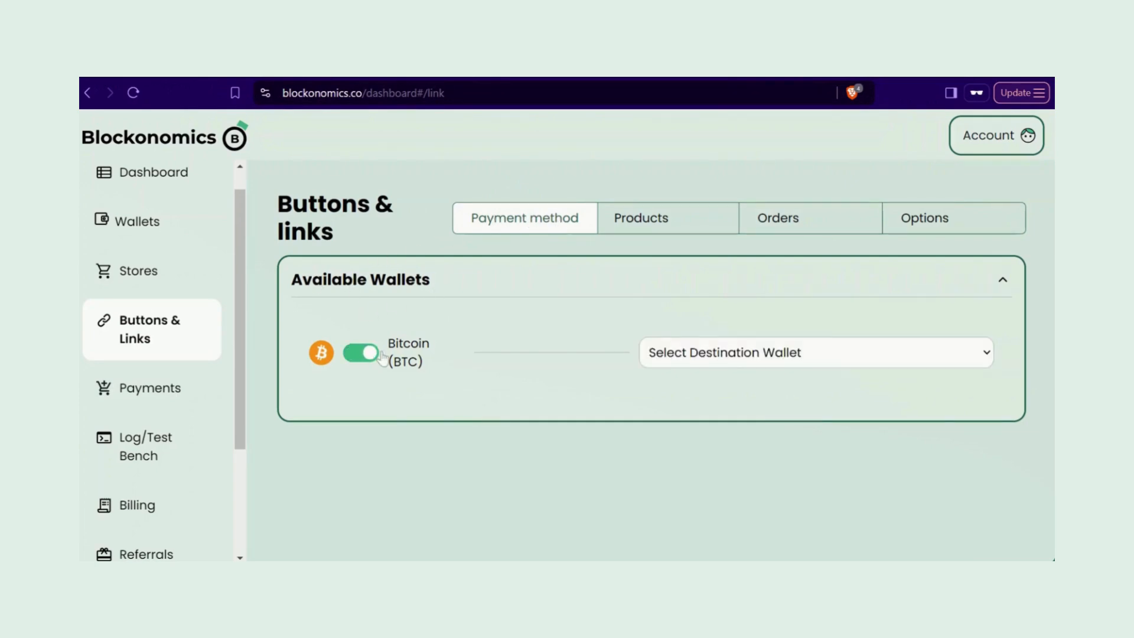
left_click(744, 361)
left_click(744, 390)
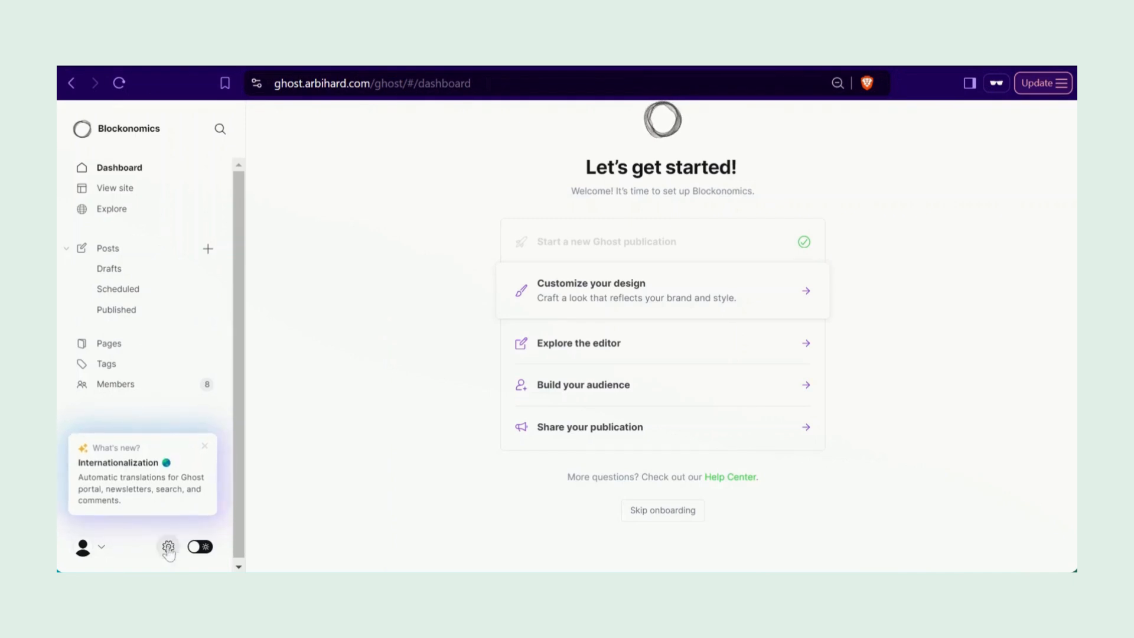
Step: Add a Ghost custom integration named Blockonomics via Settings > Integrations
left_click(168, 544)
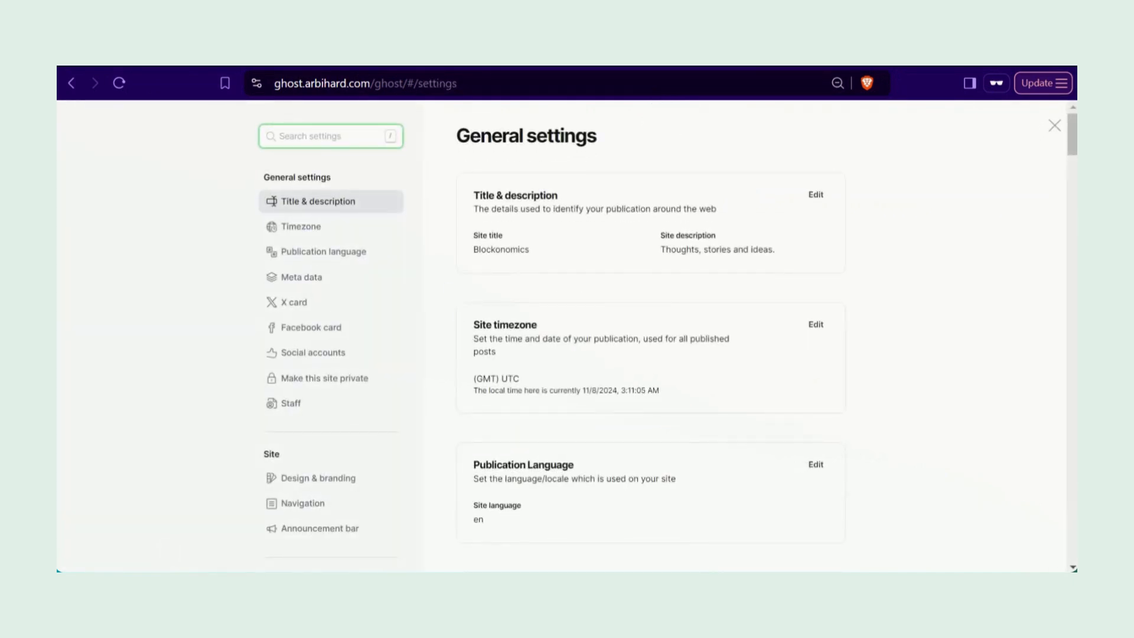
type("Integrations")
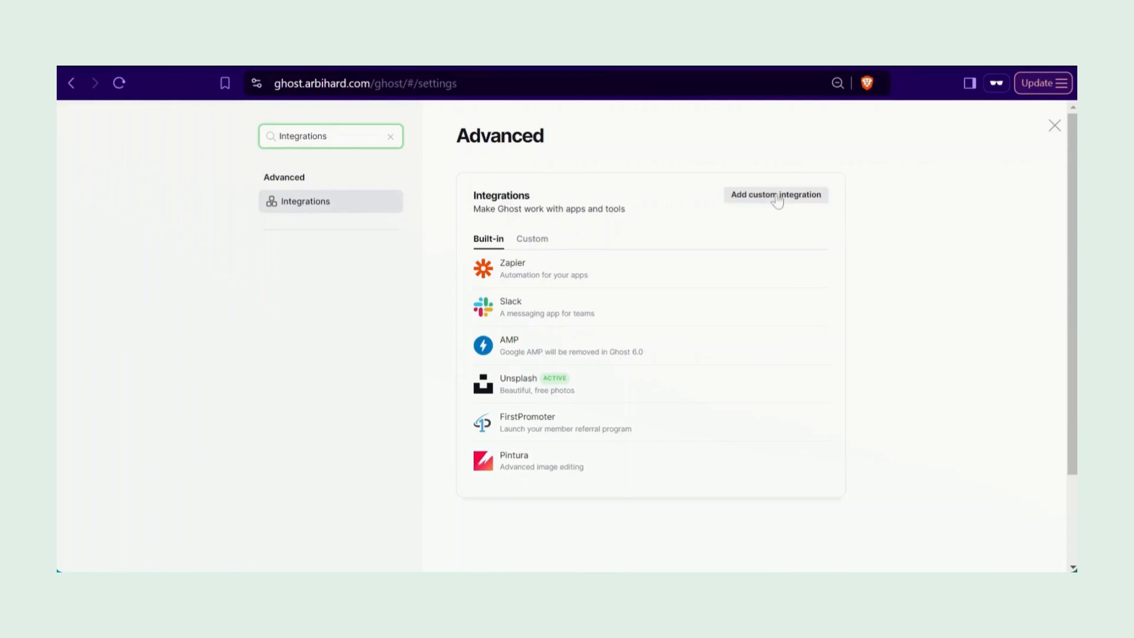
left_click(777, 196)
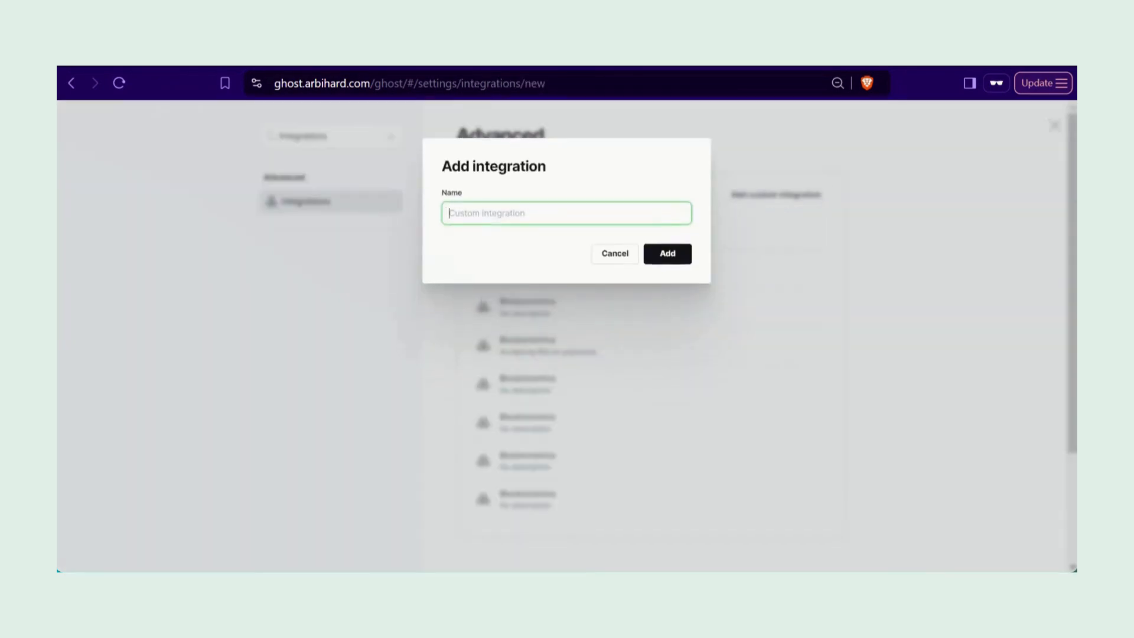
type("Blockonomics")
left_click(676, 252)
mouse_move(527, 307)
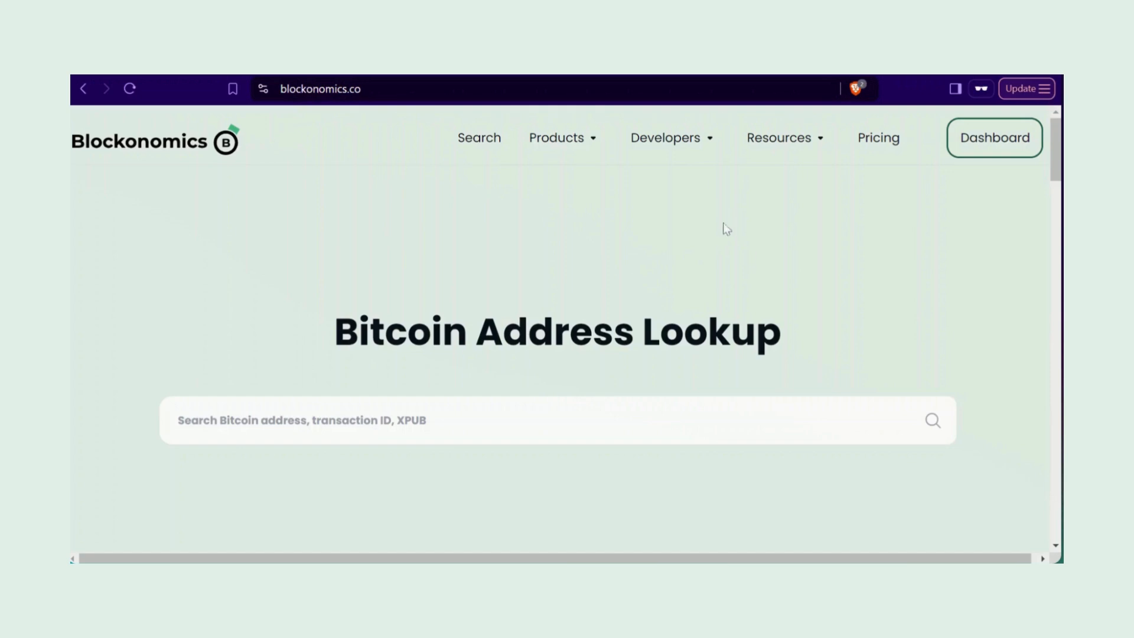
Step: Find the ghost integration in Blockonomics and follow its Blockonomics Ghost Utility link
mouse_move(780, 138)
left_click(829, 335)
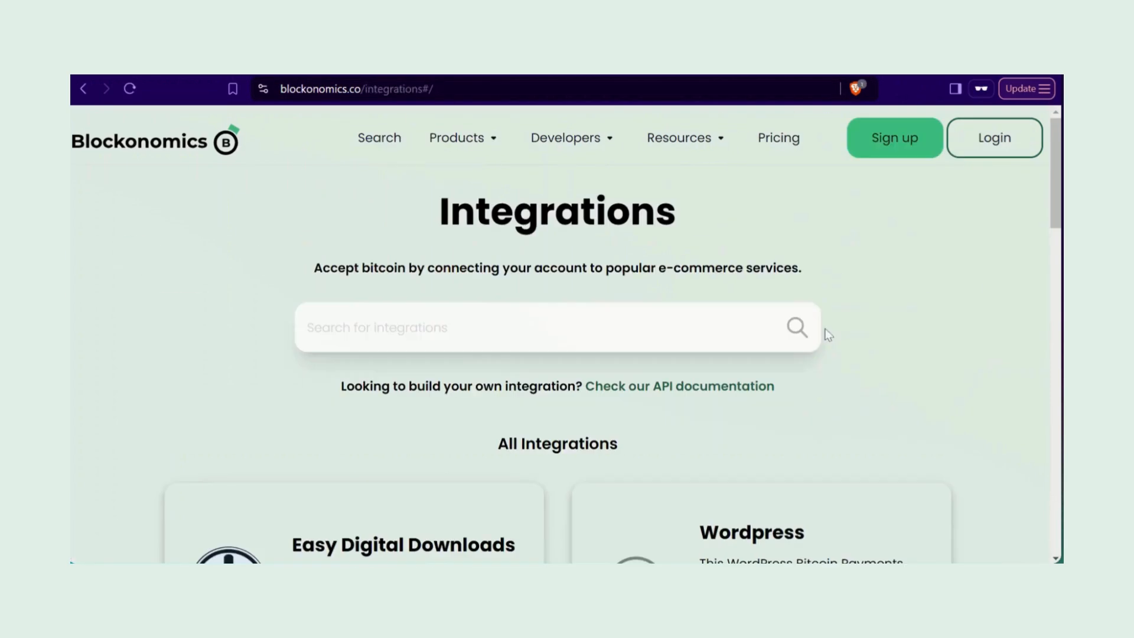
left_click(777, 329)
type("ghost")
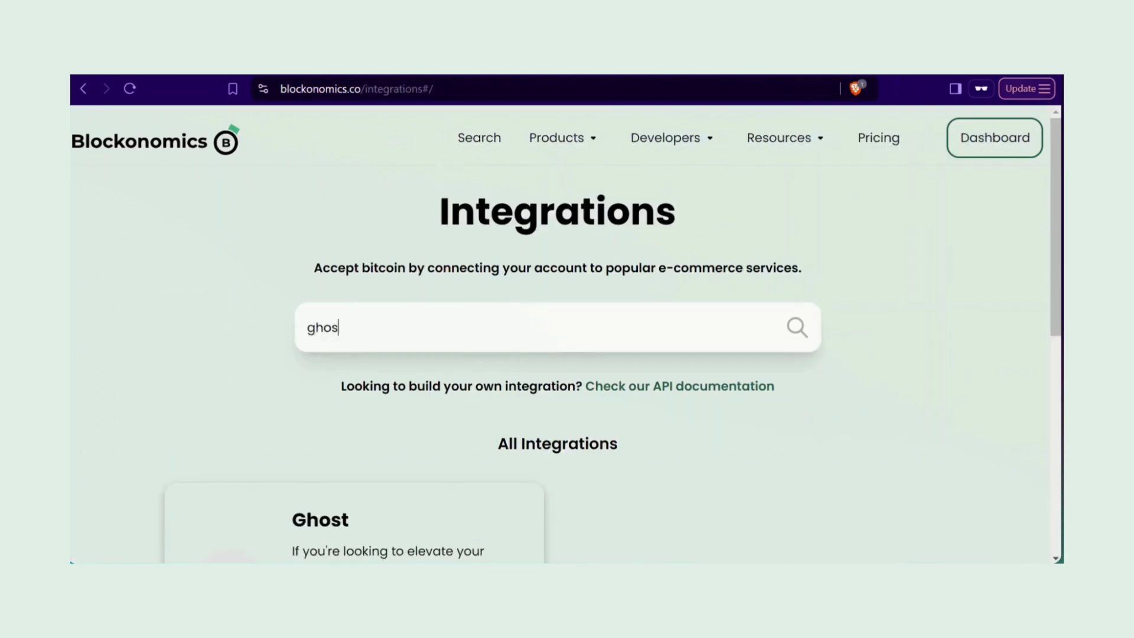
left_click(357, 517)
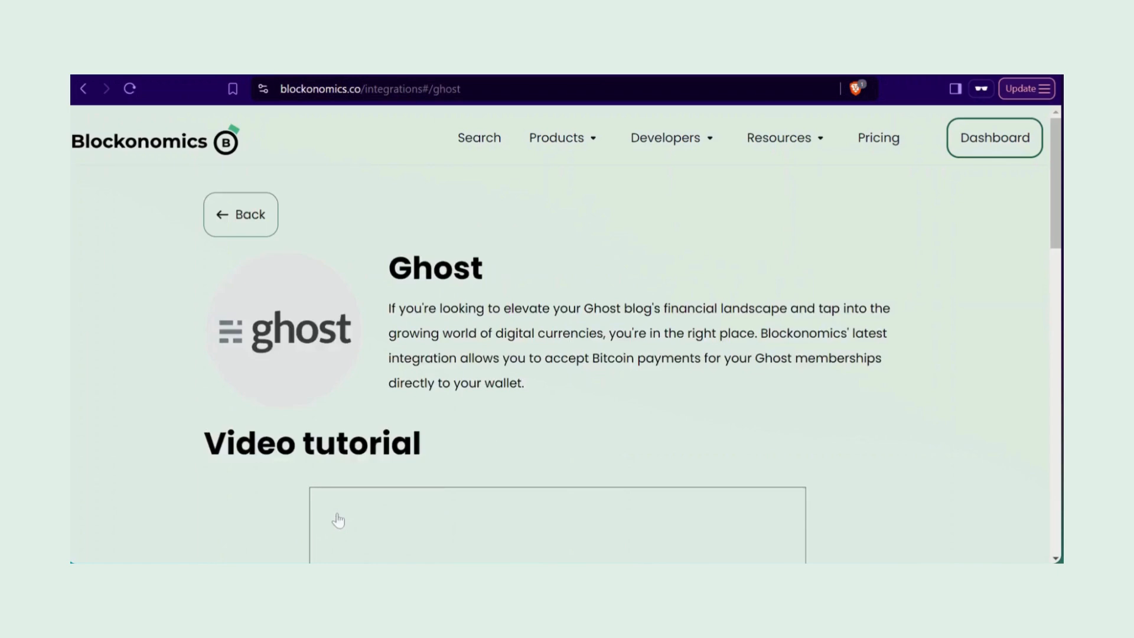
scroll(340, 520, "down", 3)
scroll(274, 378, "down", 5)
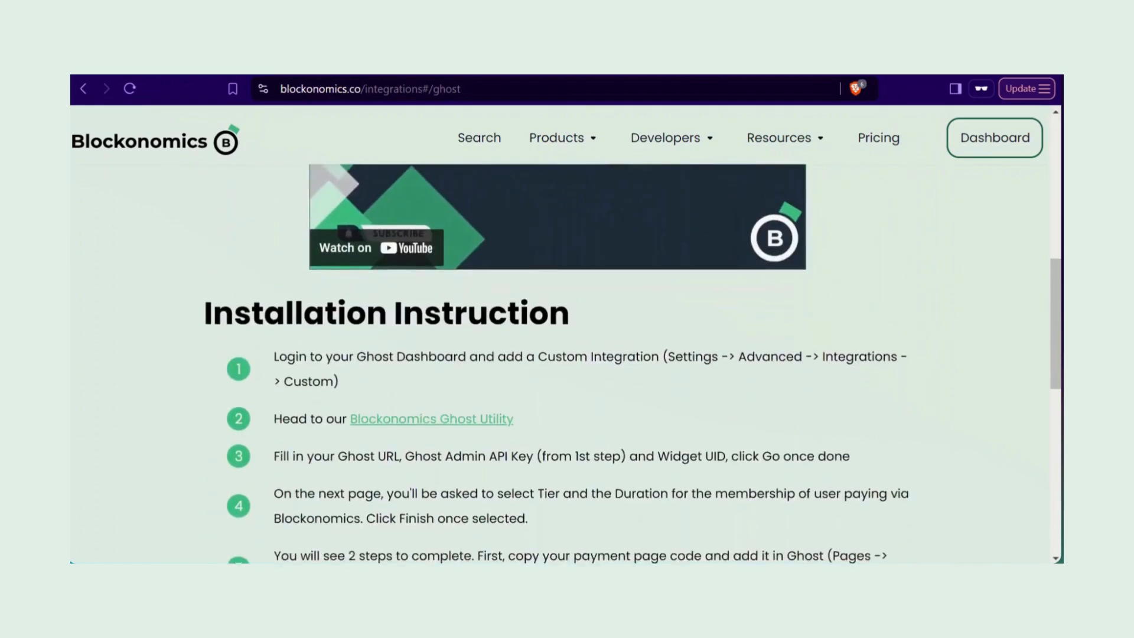
left_click(428, 381)
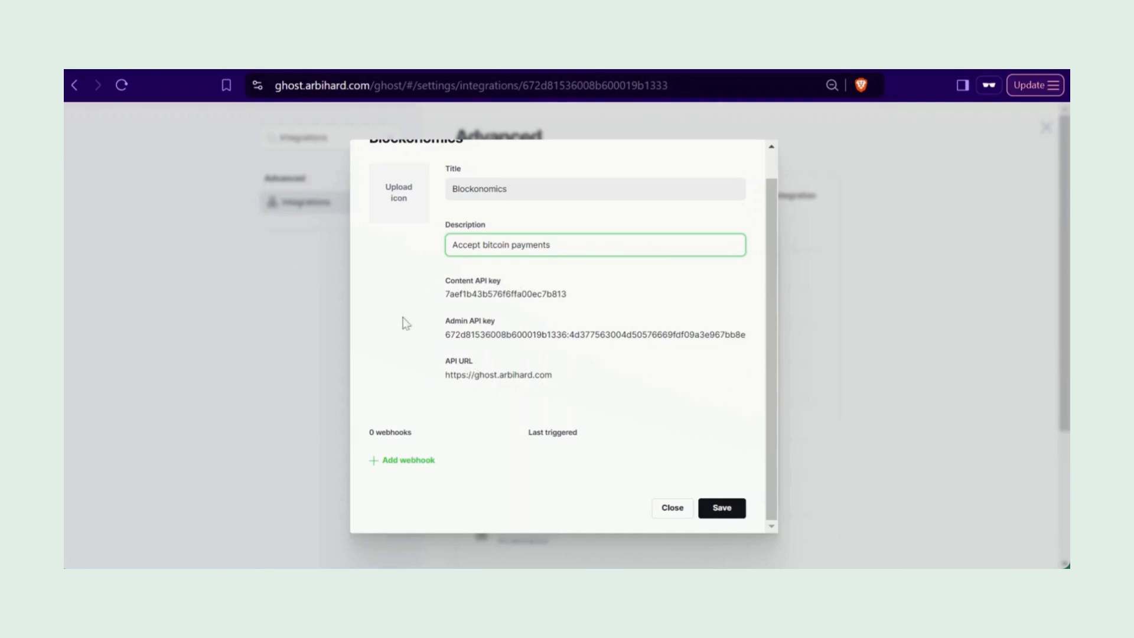
Step: Paste Ghost's Content API key, Admin API key and API URL into the Ghost Utility
mouse_move(737, 294)
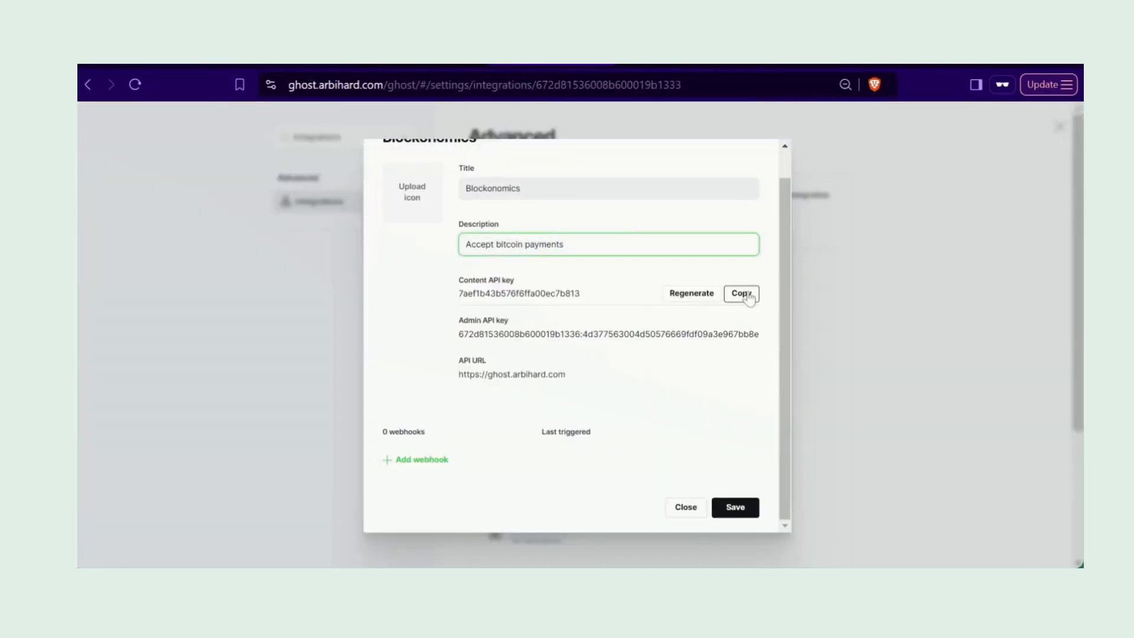
left_click(742, 292)
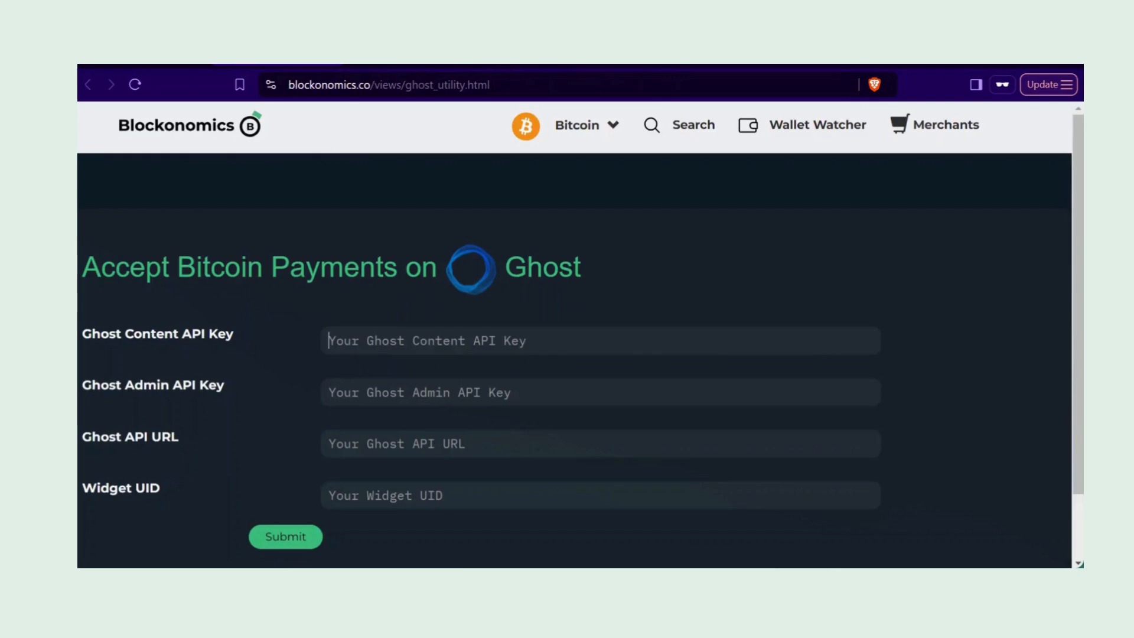
left_click(414, 340)
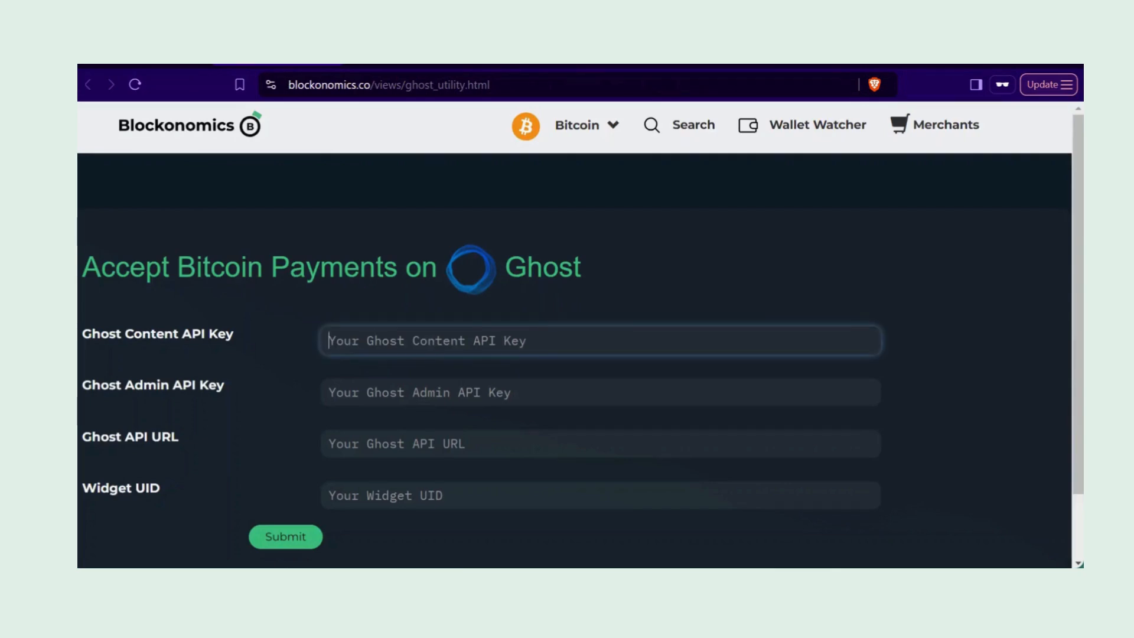
key("ctrl+v")
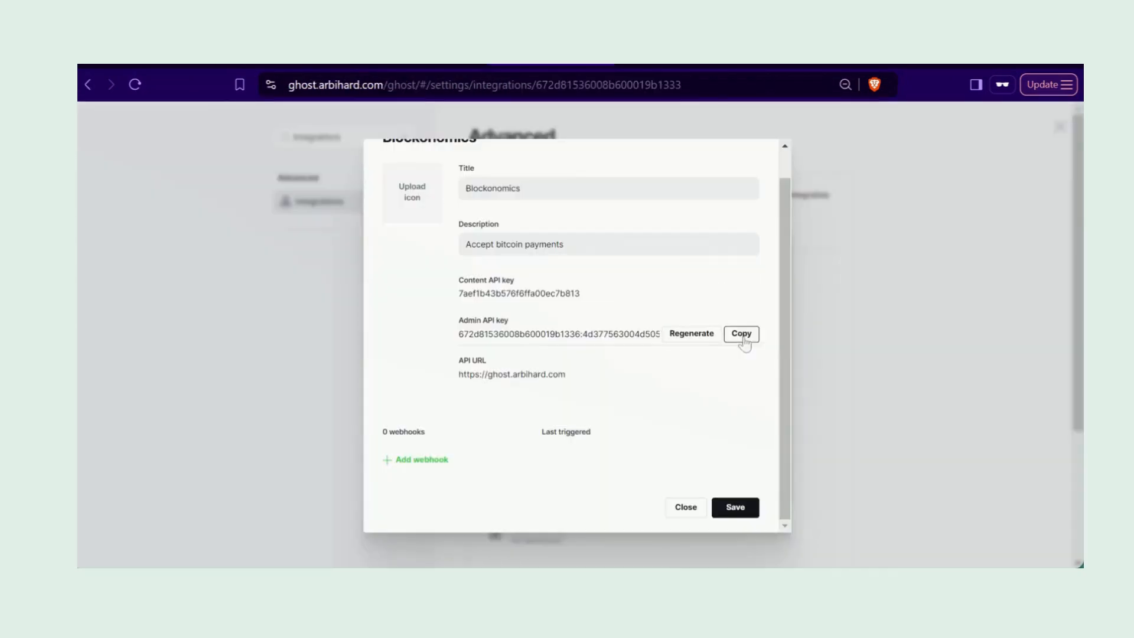
left_click(738, 335)
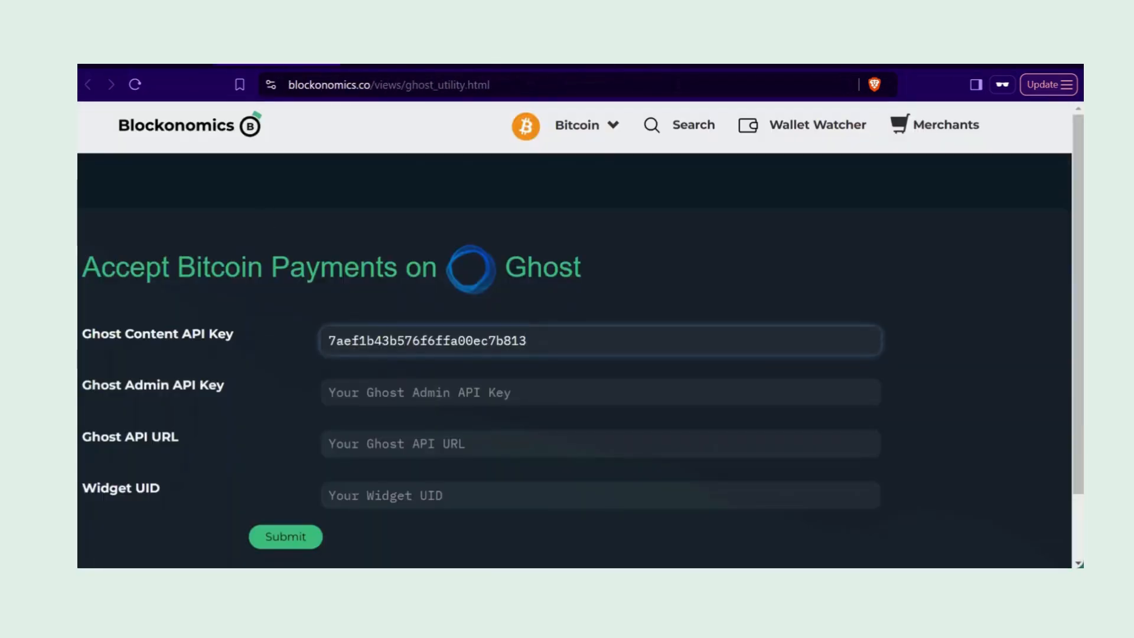
left_click(599, 392)
key("ctrl+v")
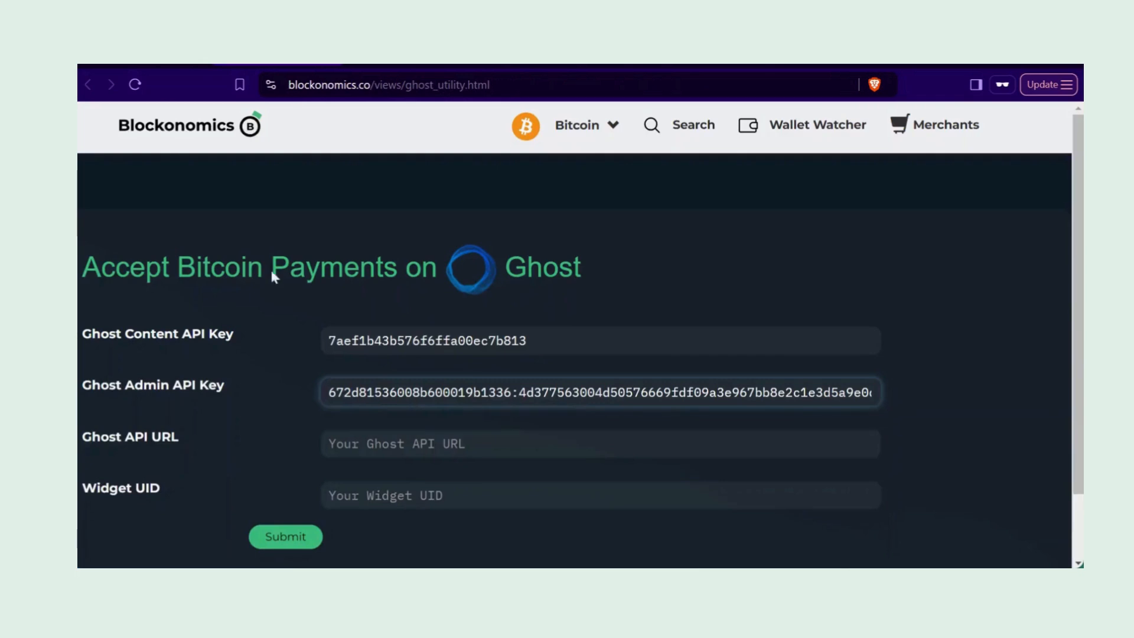
key("Tab")
key("ctrl+v")
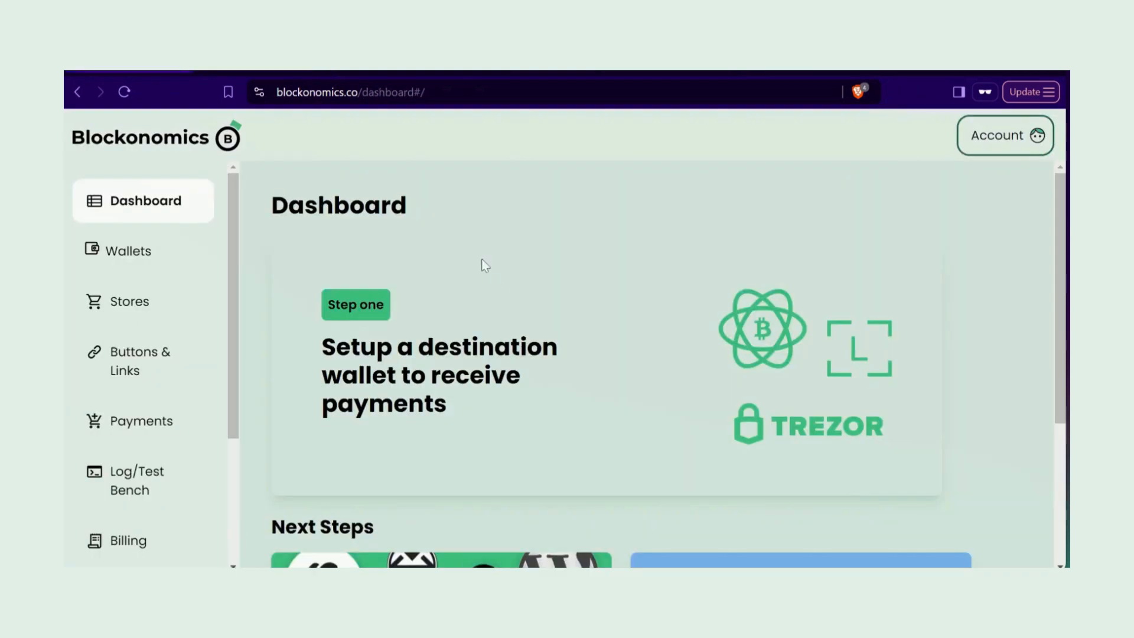
Step: Name the product 'Ghost Subscribers - BTC payers', fixing the misspelling, and price it at 1 USD
scroll(203, 395, "down", 1)
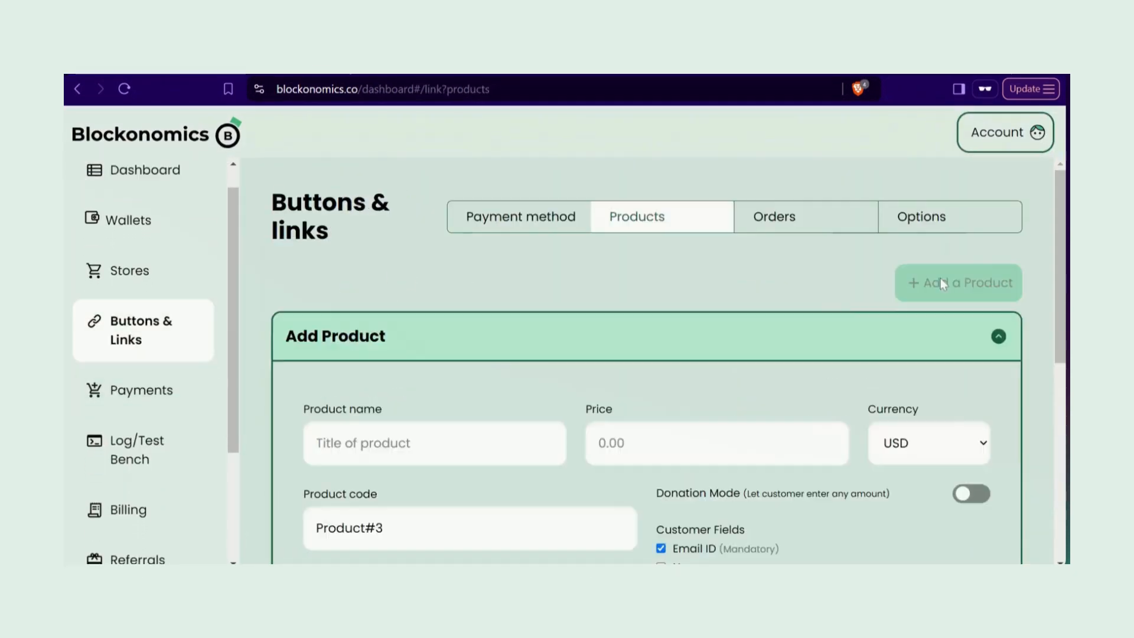
scroll(943, 285, "down", 2)
type("Ghost")
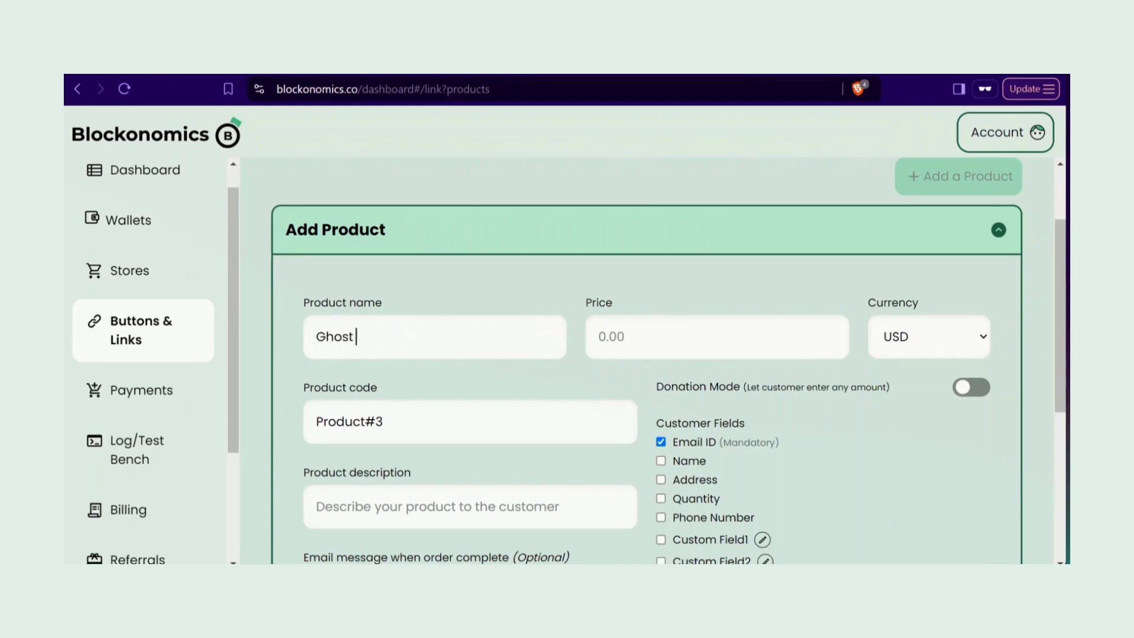
type(" Susbribers - BTC payers")
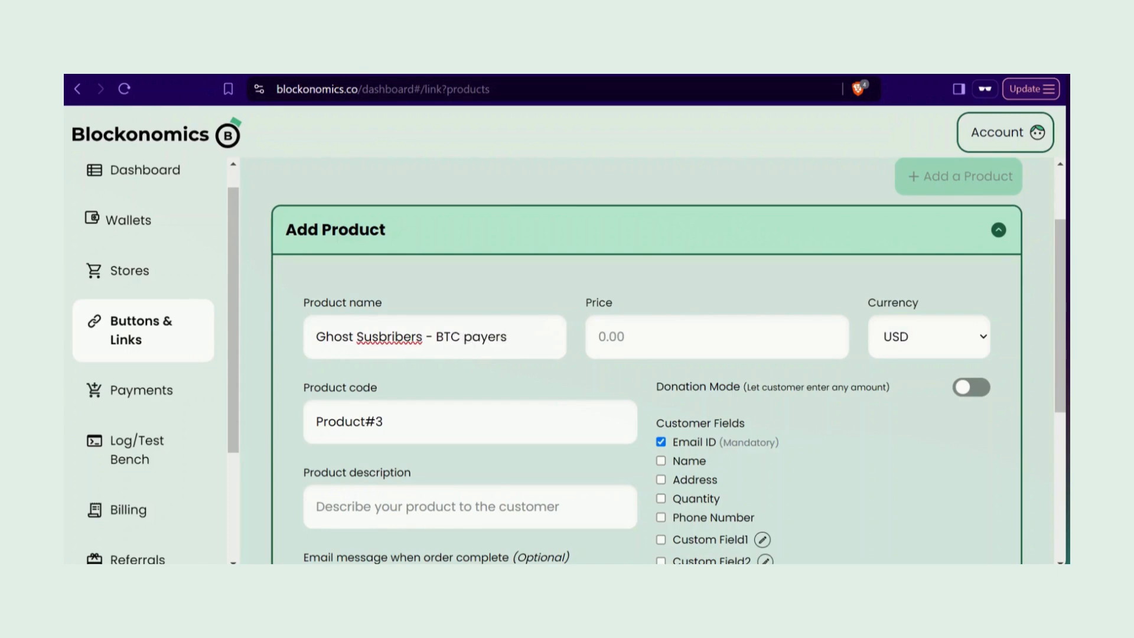
double_click(404, 336)
type("Subscribers")
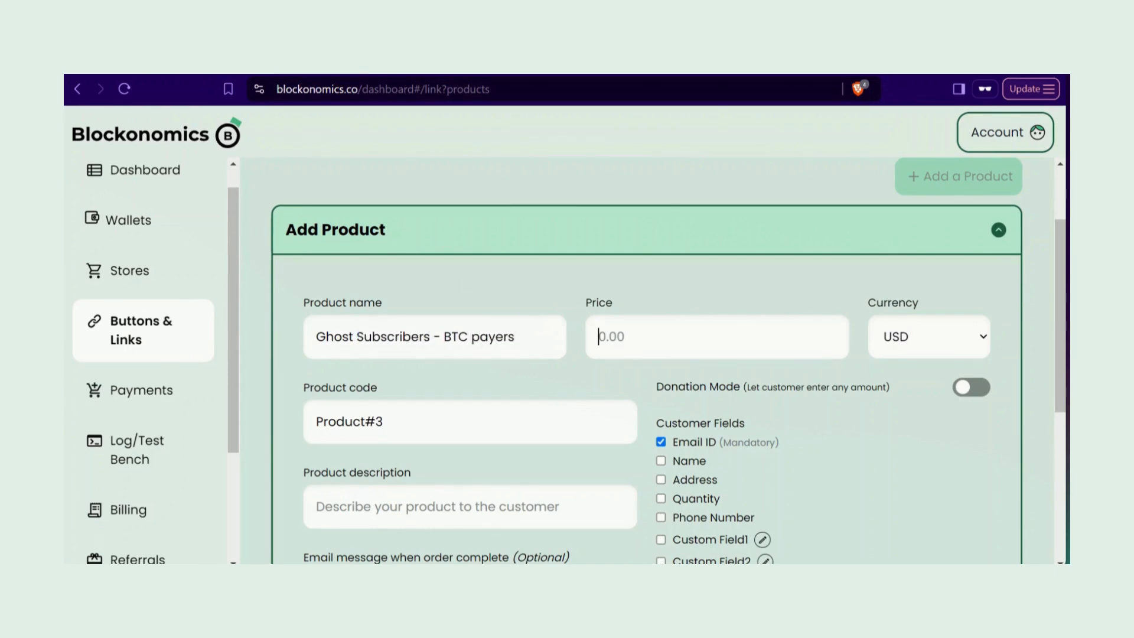
type("1")
scroll(923, 341, "down", 1)
scroll(924, 341, "up", 1)
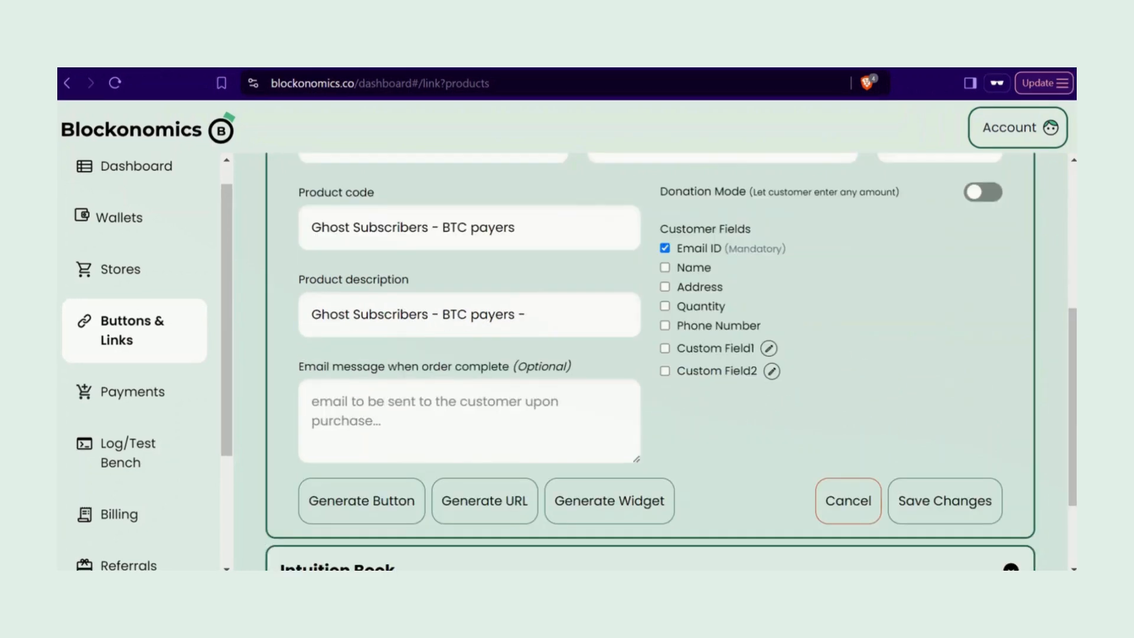
Step: Add description 'powered by Blockonomics' and order-complete email 'Thank you for subscribing'
type("ubscribers - BTC payers - u")
key("BackSpace")
type("powered by ")
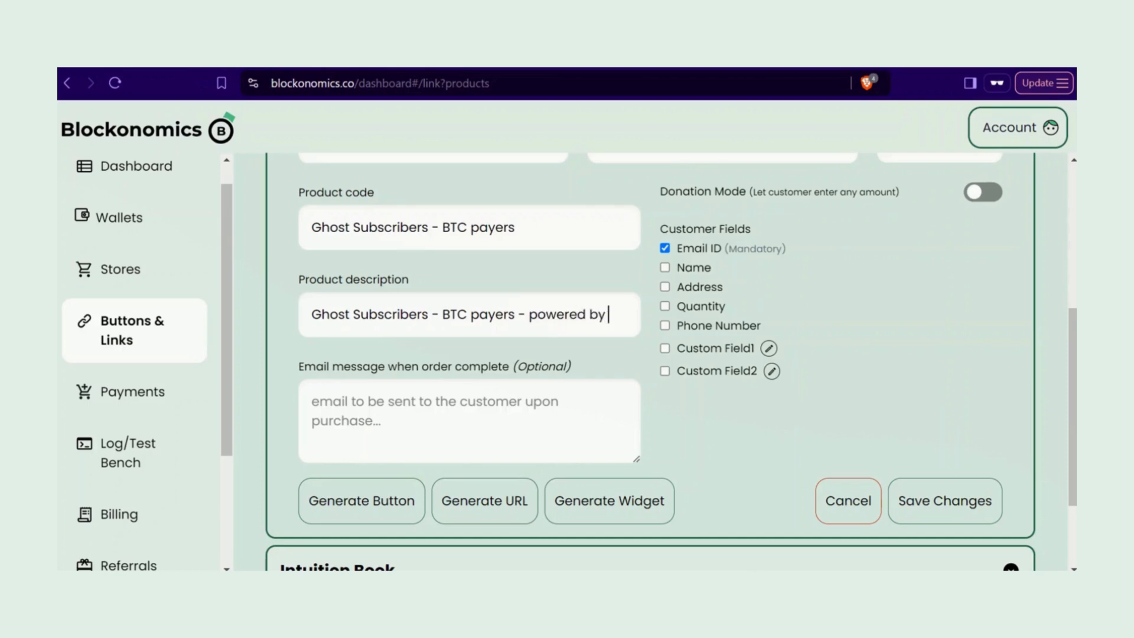
type("Blockonomics")
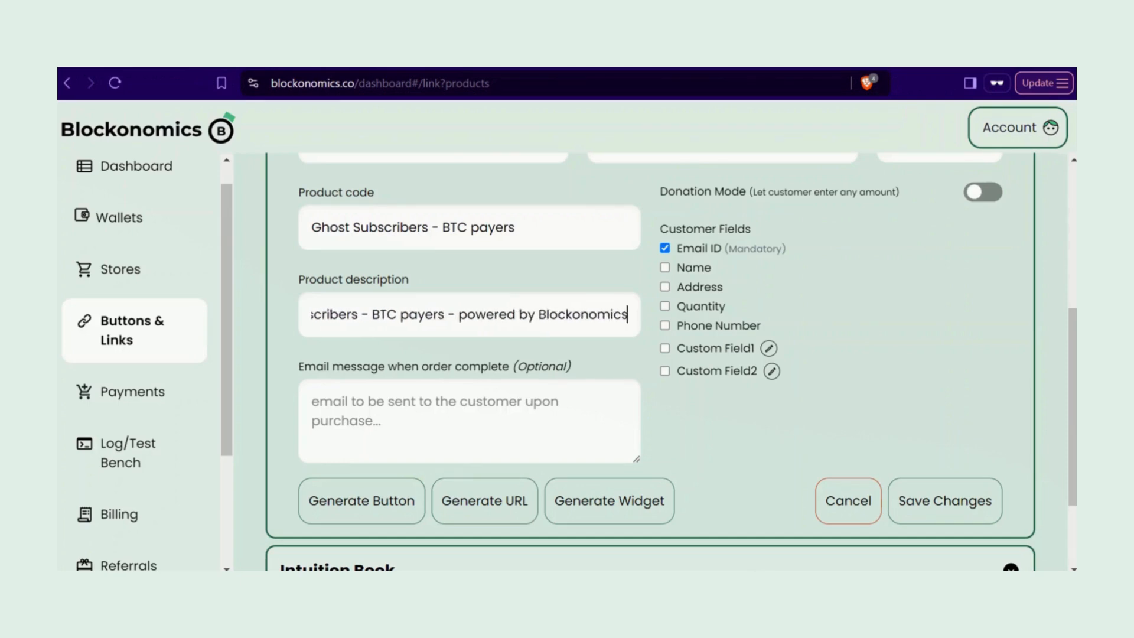
left_click(340, 398)
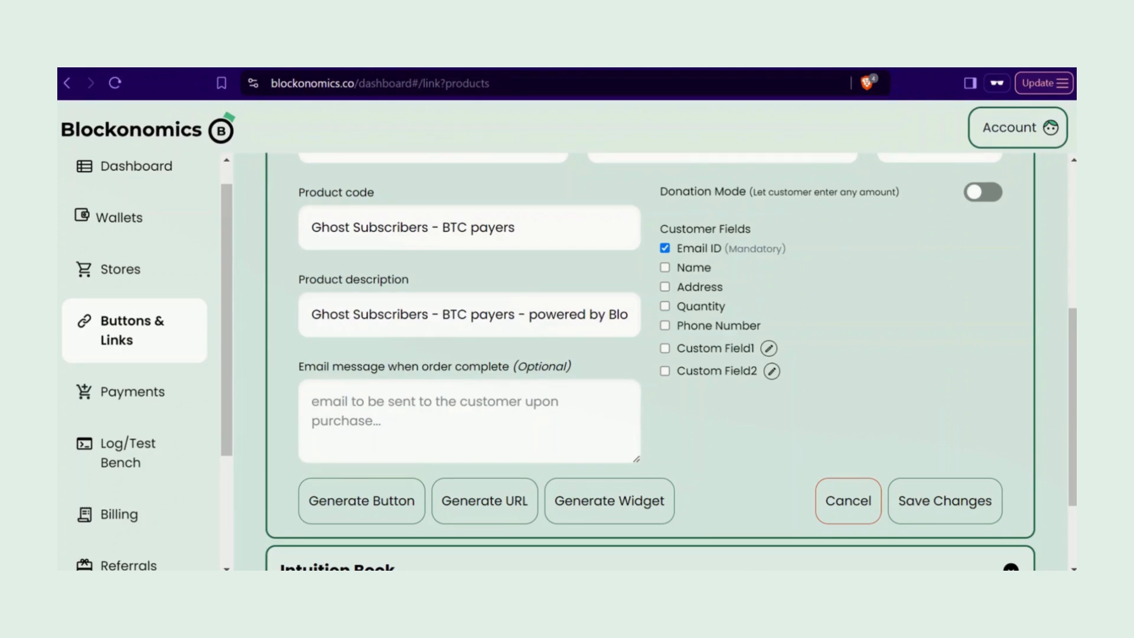
type("Thank you f")
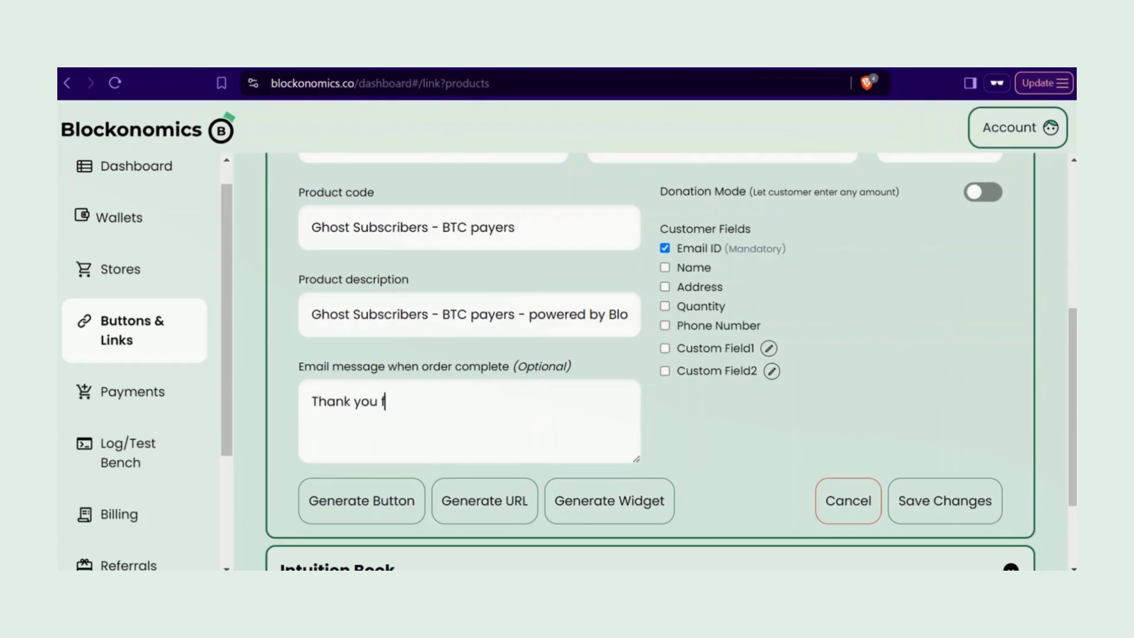
type("o subscribing")
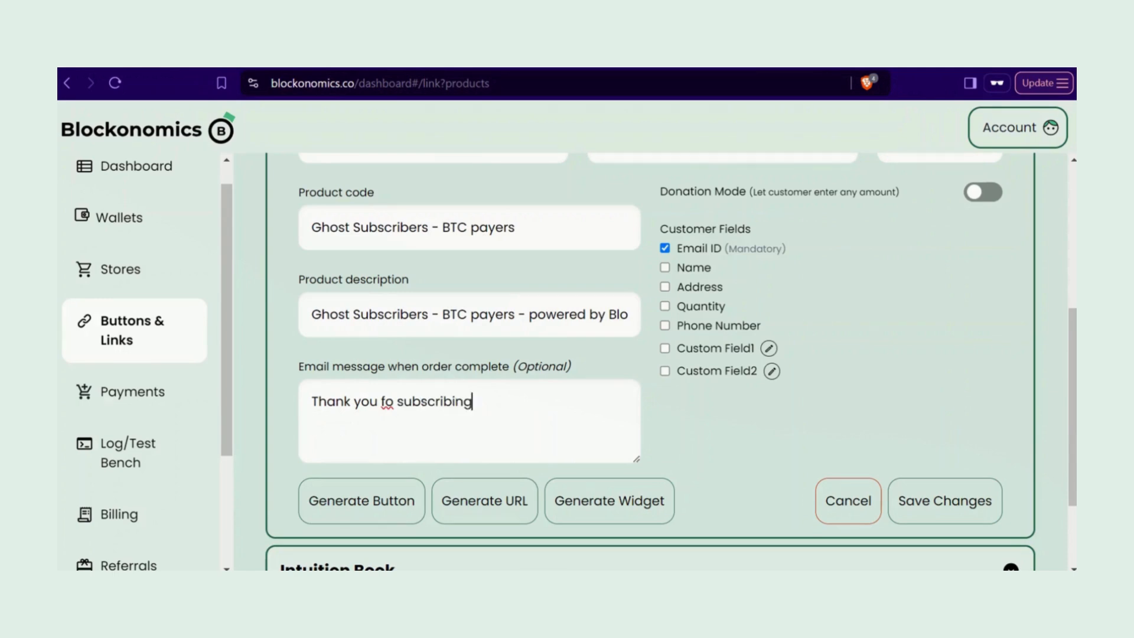
type("r")
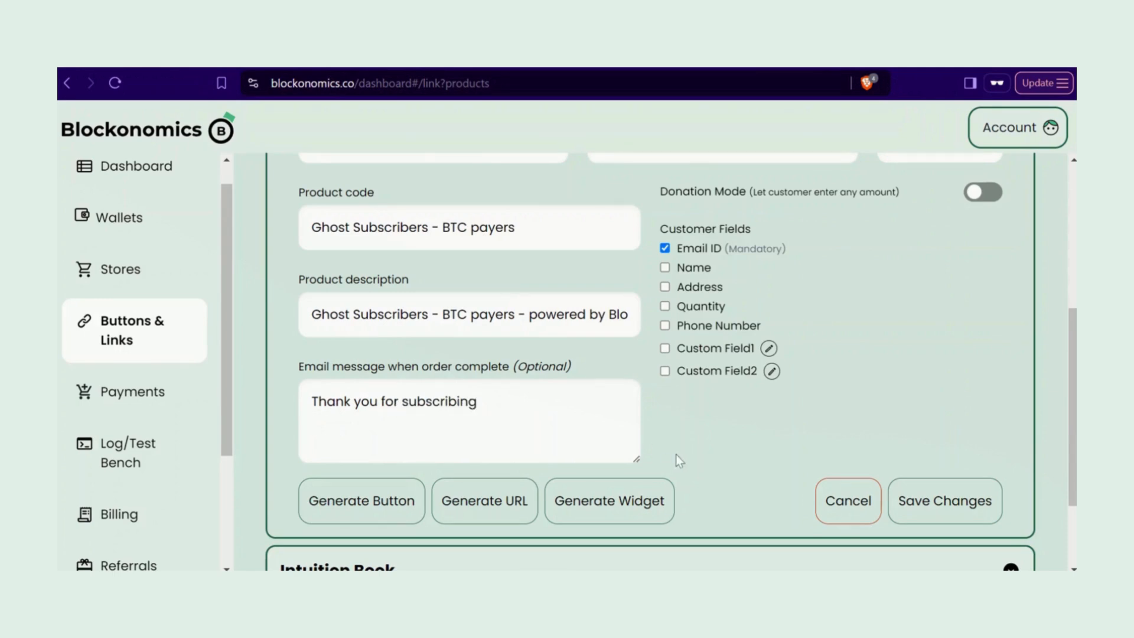
scroll(675, 455, "up", 2)
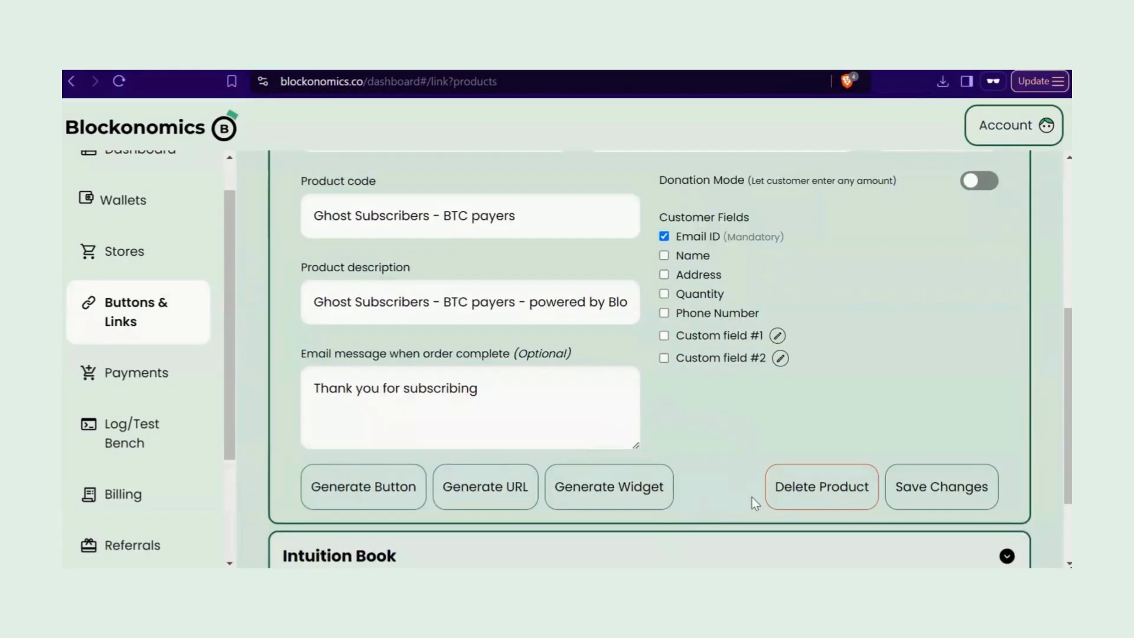
scroll(864, 253, "down", 1)
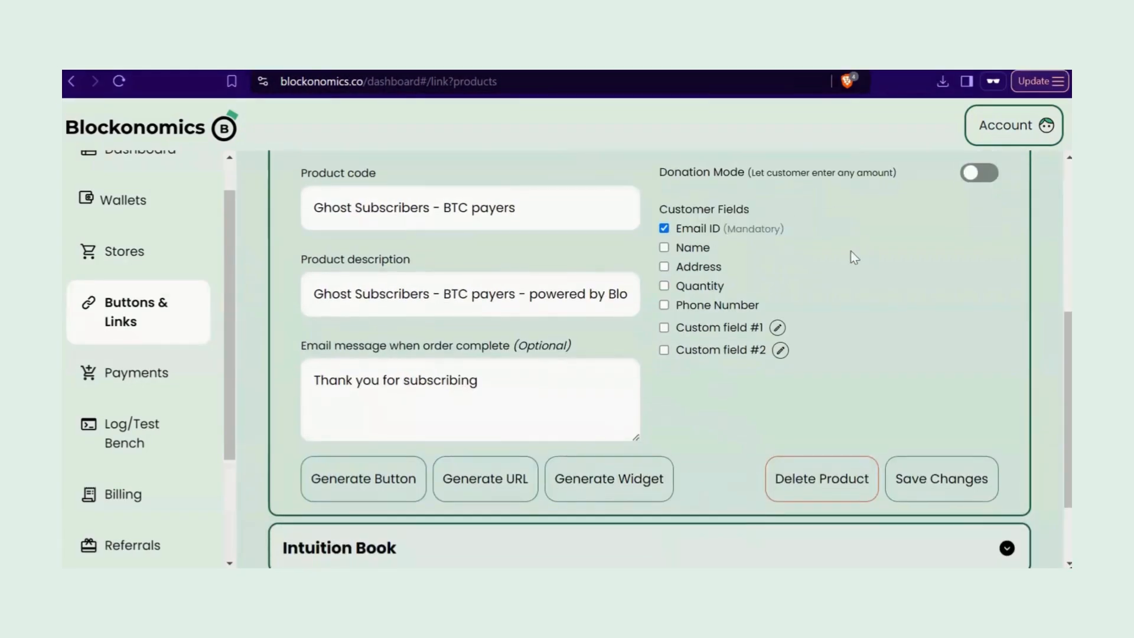
Step: Enable the first custom customer field and rename it to Tier
left_click(664, 328)
left_click(777, 327)
left_click_drag(779, 334, 665, 335)
key("BackSpace")
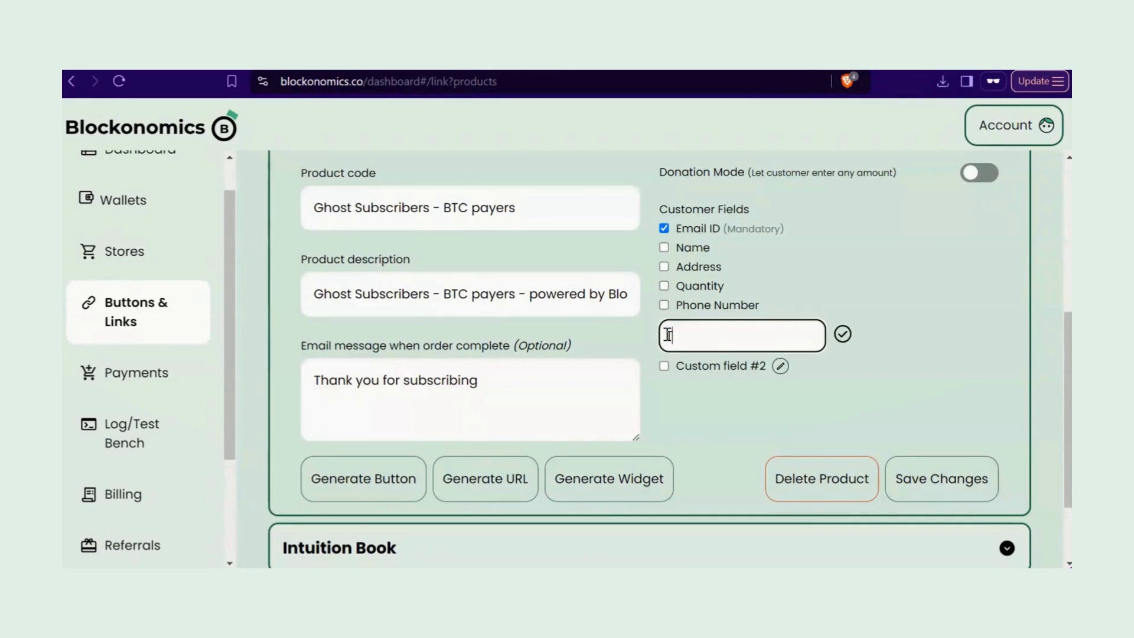
type("Tier")
left_click(843, 333)
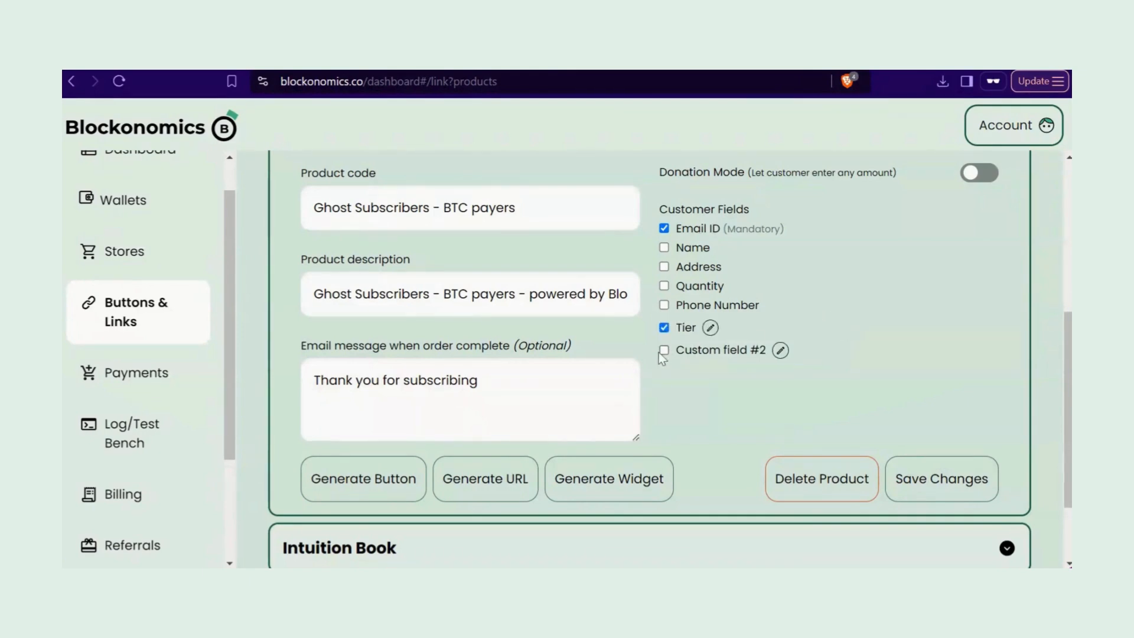
Step: Rename the second custom customer field to Duration and enable it
left_click(783, 353)
triple_click(751, 354)
key("BackSpace")
type("Duration")
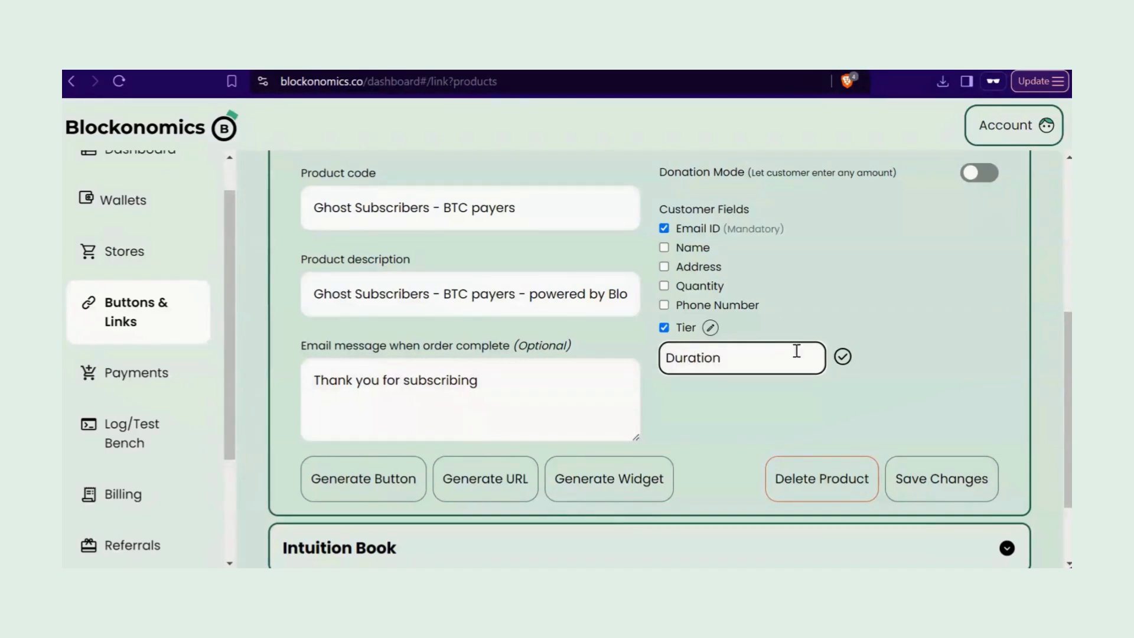
left_click(843, 357)
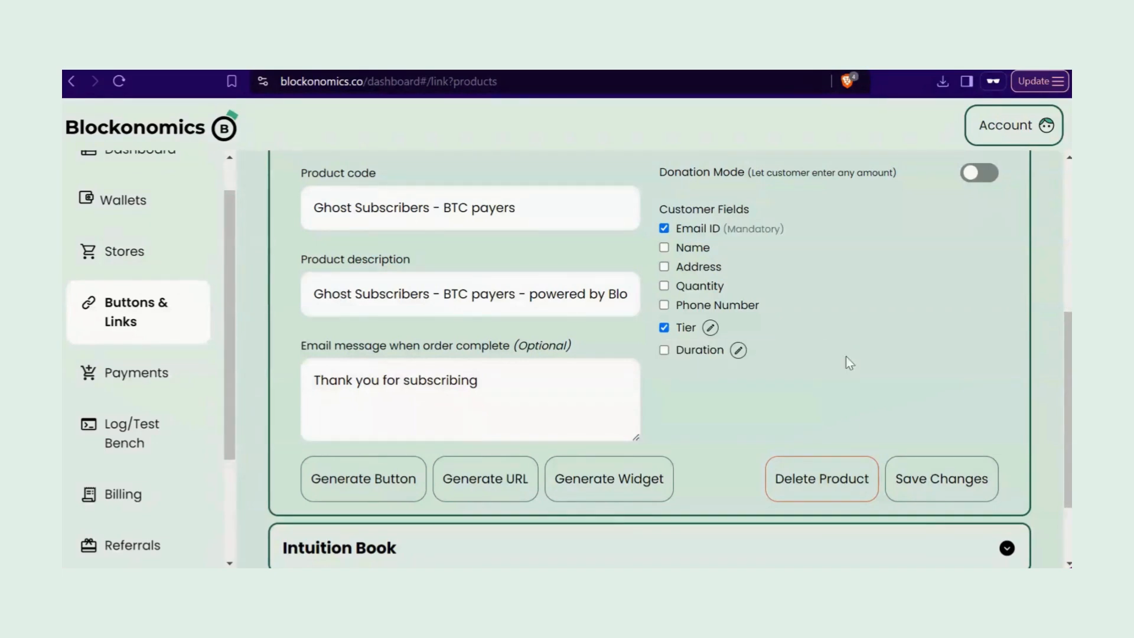
left_click(663, 351)
Step: Generate the product's payment widget, copy its uid, and save the product changes
scroll(628, 377, "down", 2)
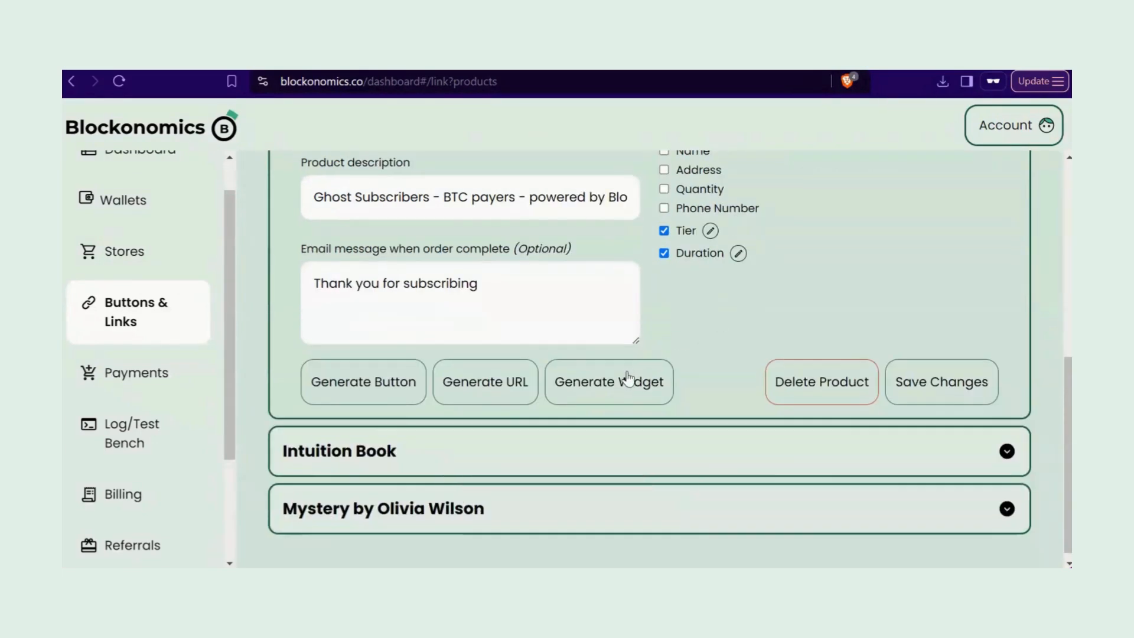
left_click(627, 379)
scroll(810, 337, "down", 3)
left_click(983, 453)
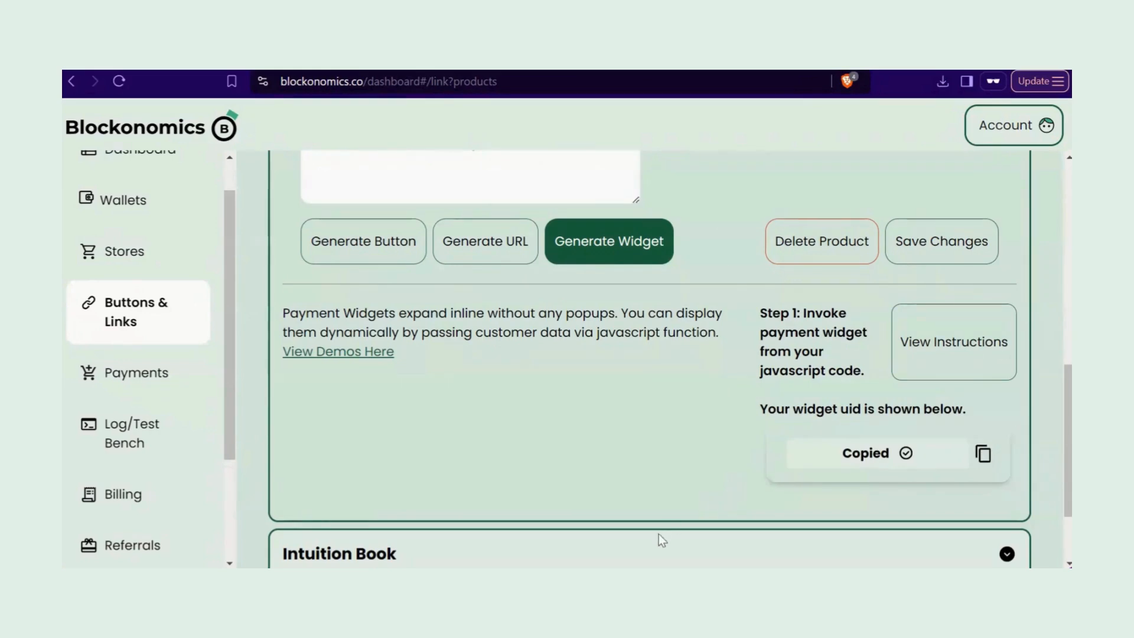
scroll(662, 541, "up", 4)
left_click(917, 492)
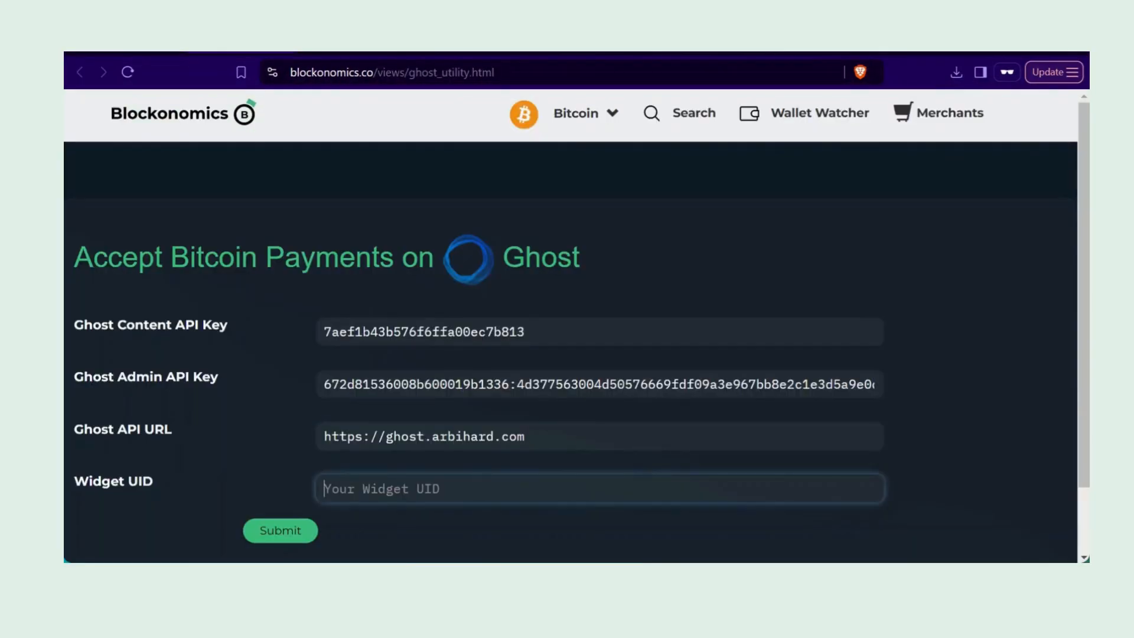
Step: Submit the pasted widget uid in the Ghost utility and copy the generated Step 1 payment script
key("ctrl+v")
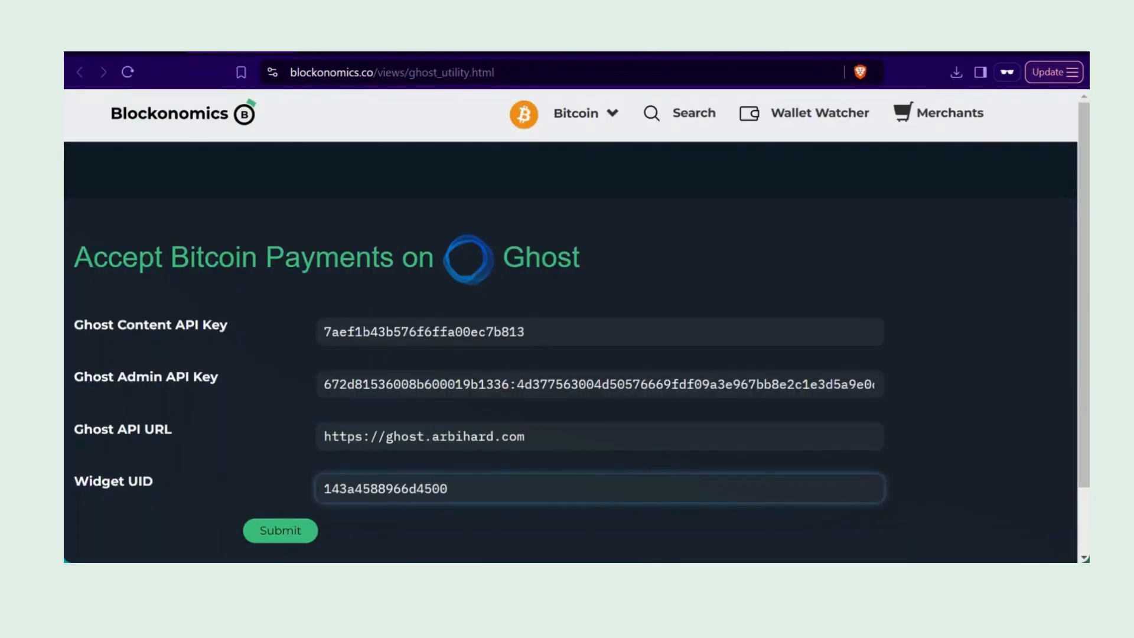
left_click(296, 530)
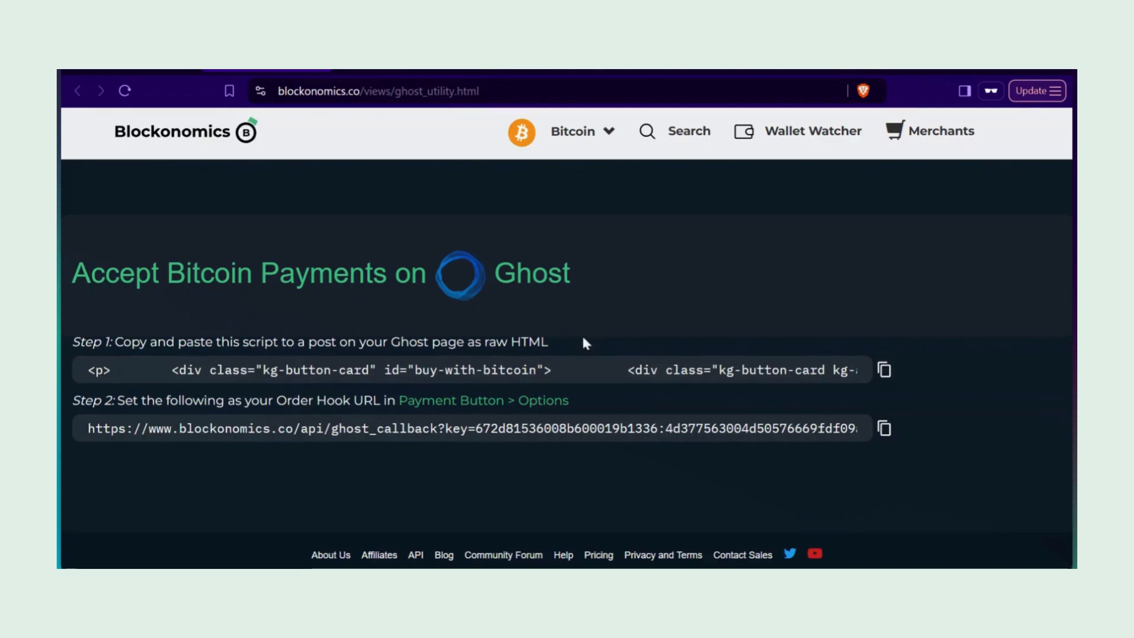
left_click(884, 370)
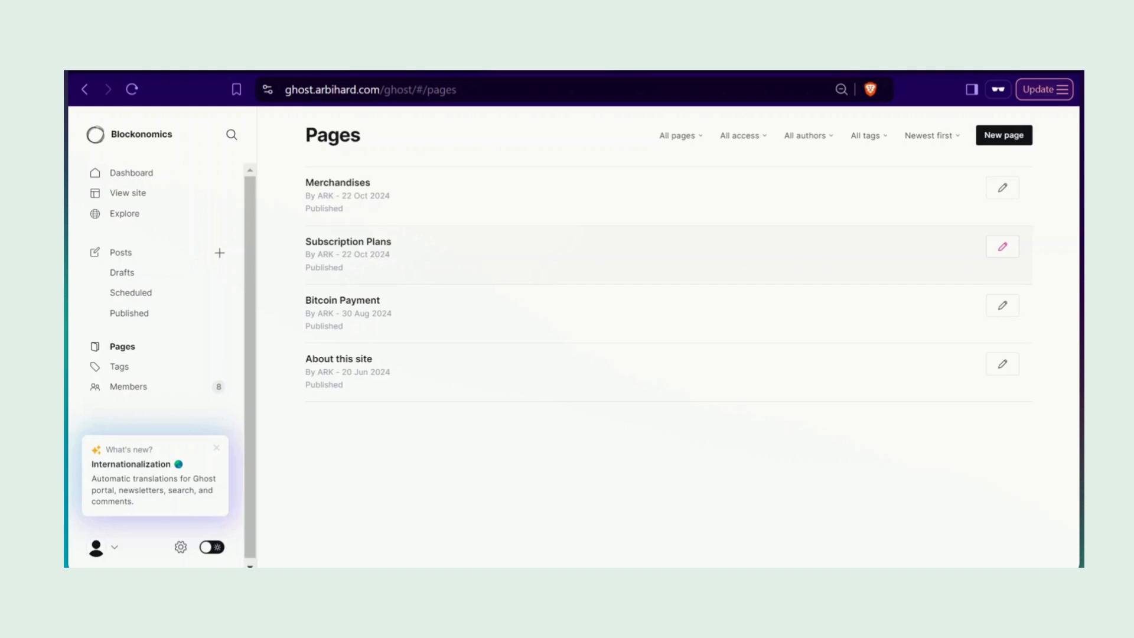
Step: Add an HTML card with the payment script to the Subscription Plans page and update it
left_click(356, 250)
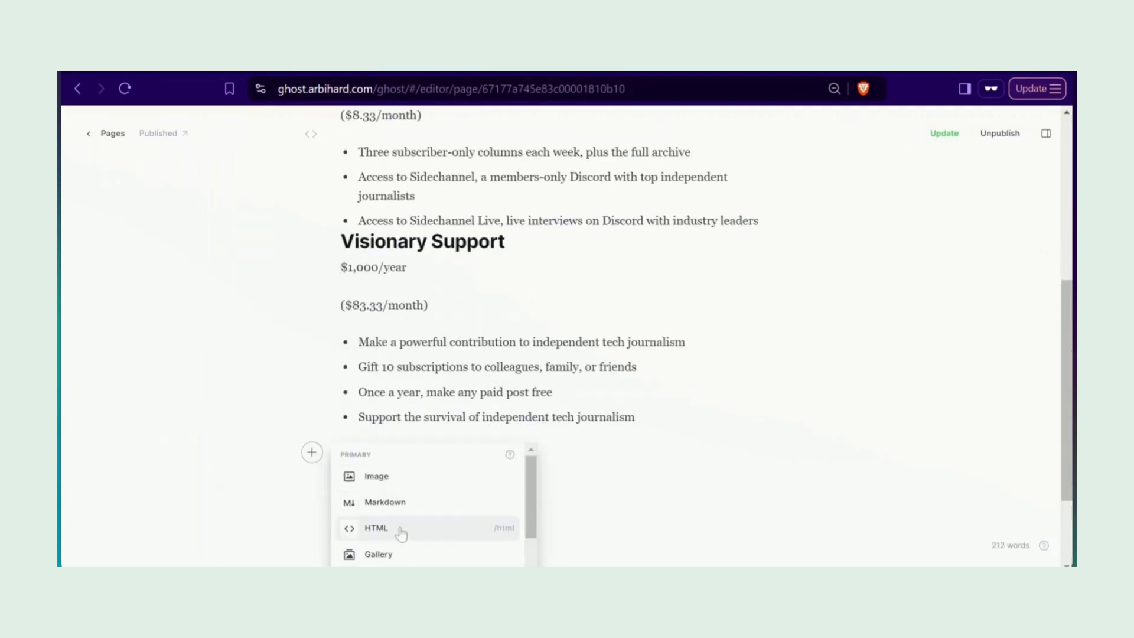
left_click(401, 534)
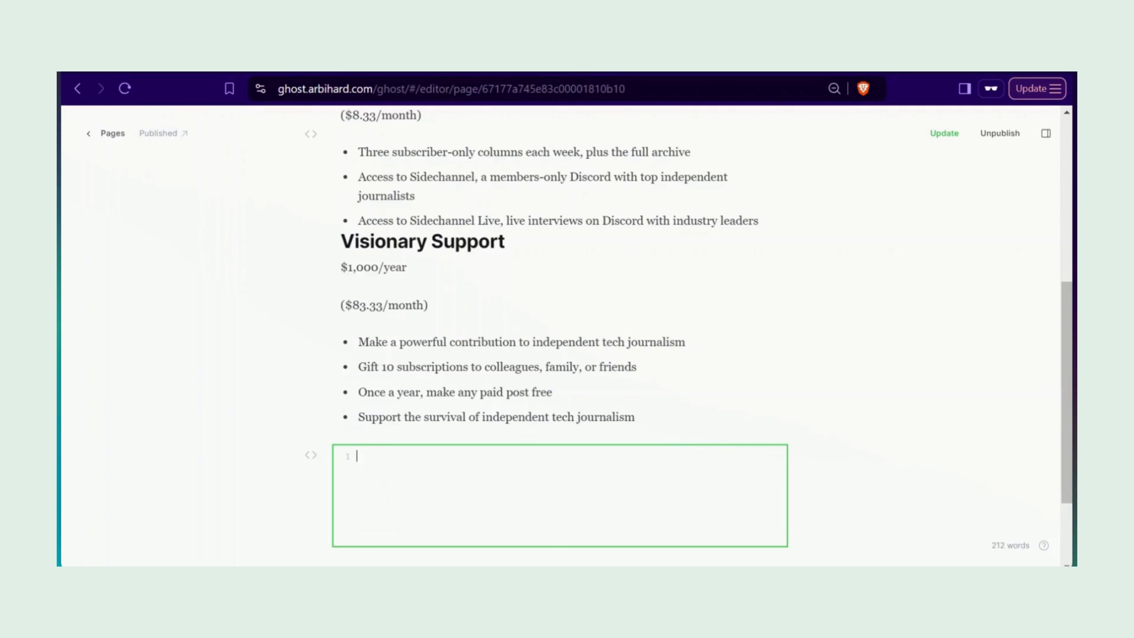
key("ctrl+v")
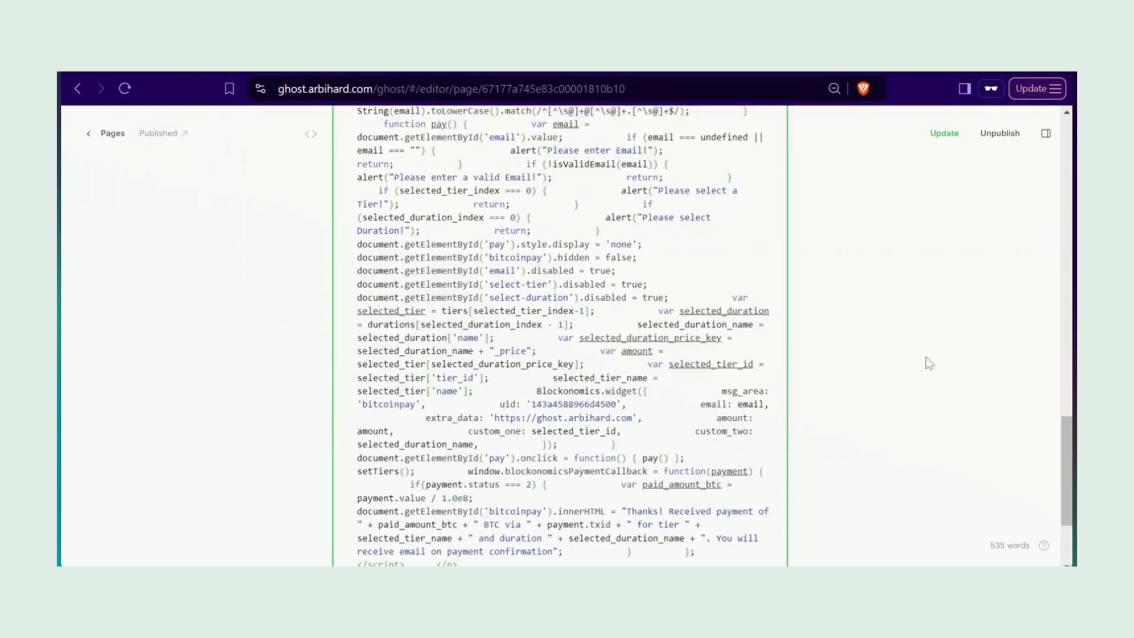
left_click(945, 134)
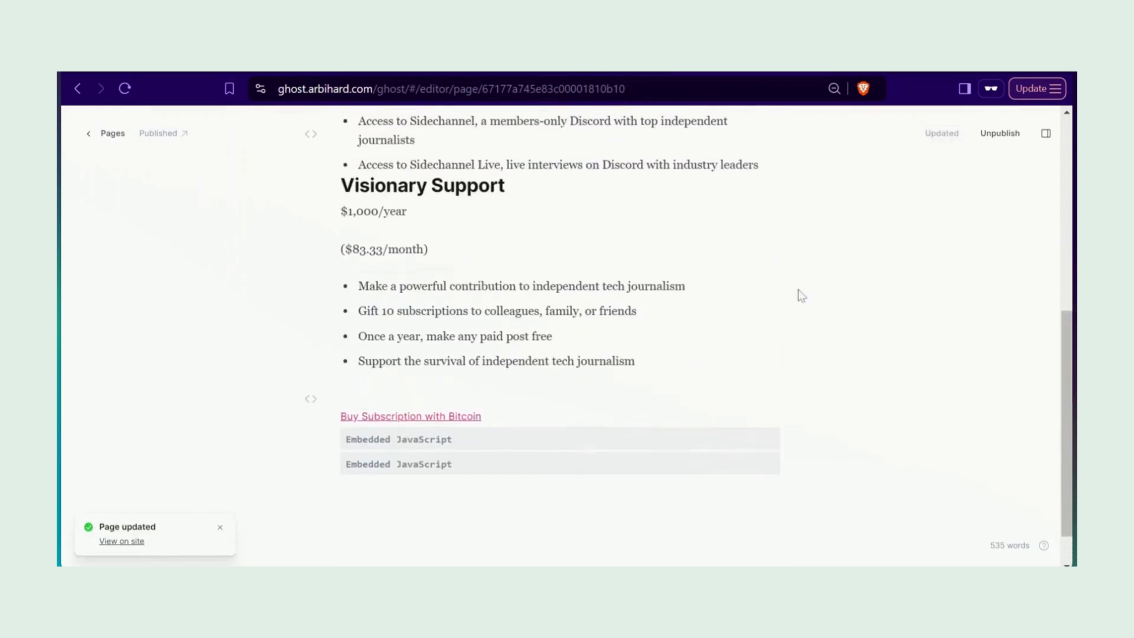
Step: View the live Subscription Plans page to check the Bitcoin payment button
left_click(179, 134)
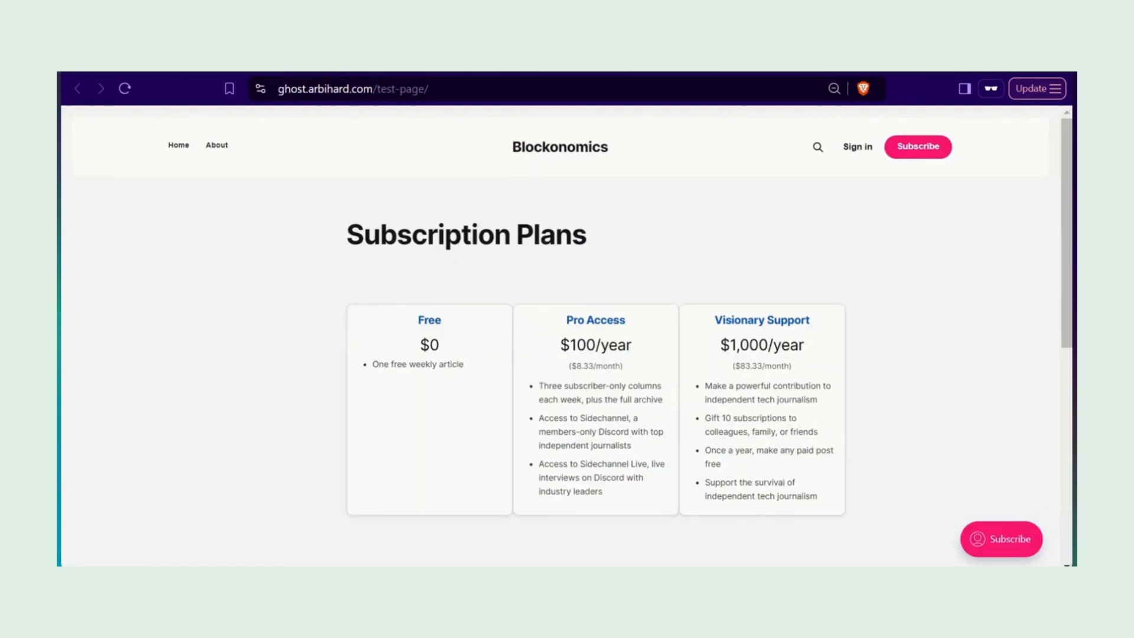
scroll(804, 291, "down", 3)
scroll(580, 352, "up", 2)
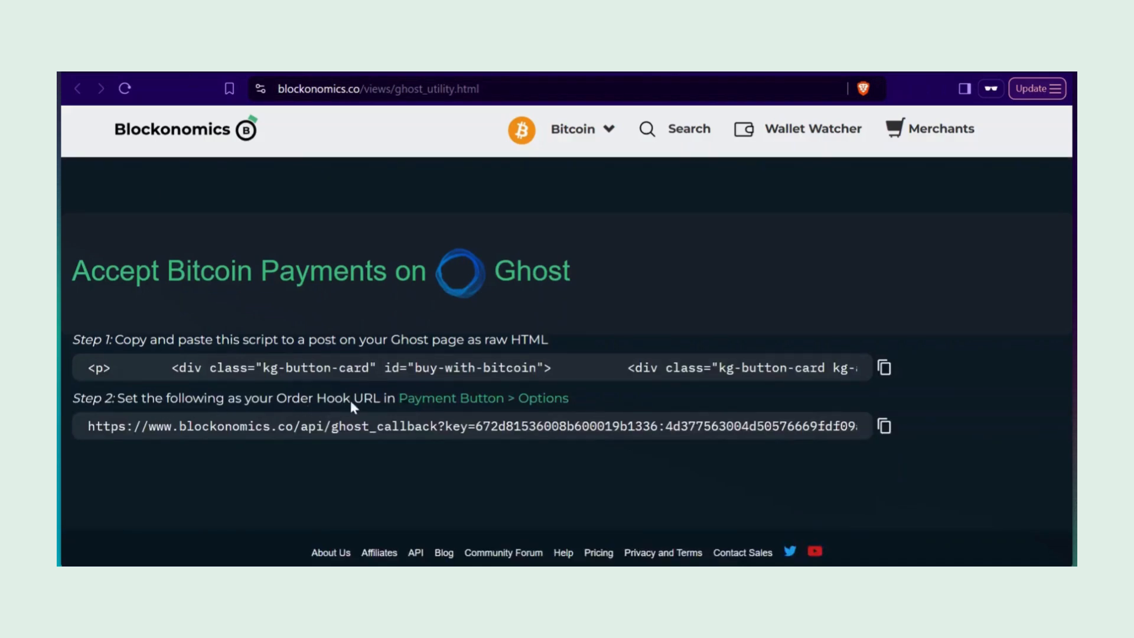
Step: Paste the Step 2 Ghost callback URL into the Order hook URL option and save the options
left_click(884, 426)
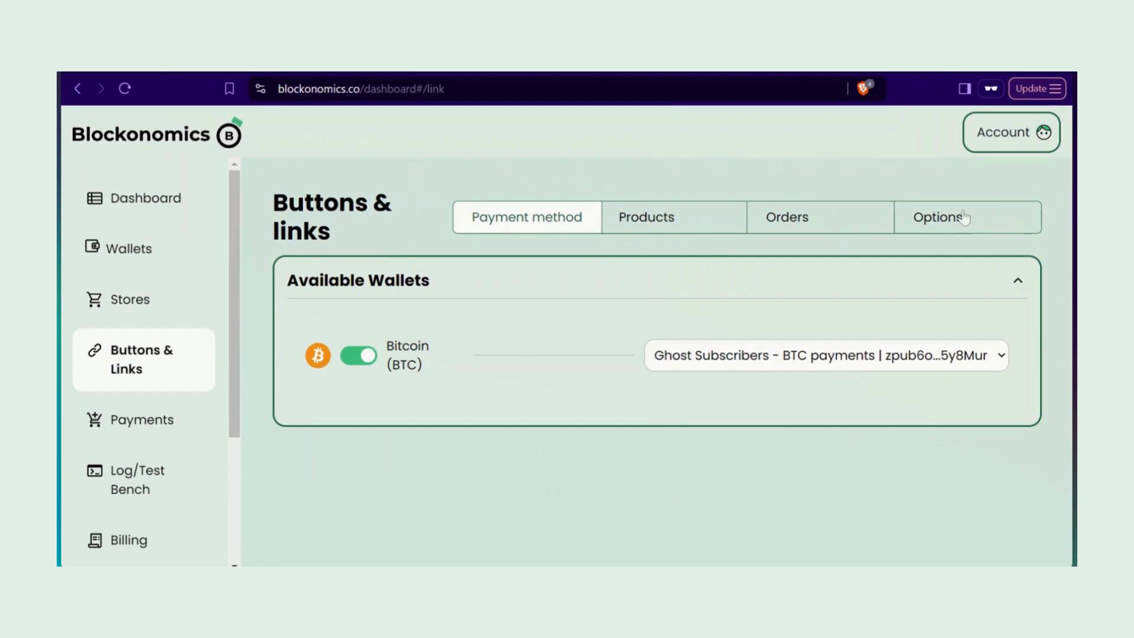
left_click(962, 218)
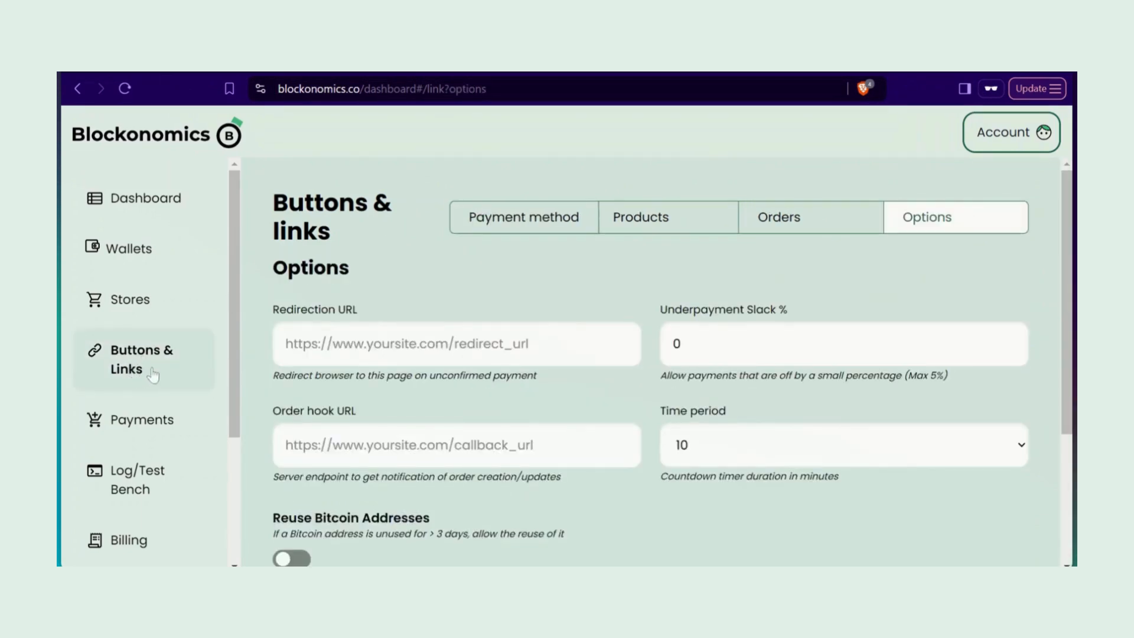
left_click(286, 445)
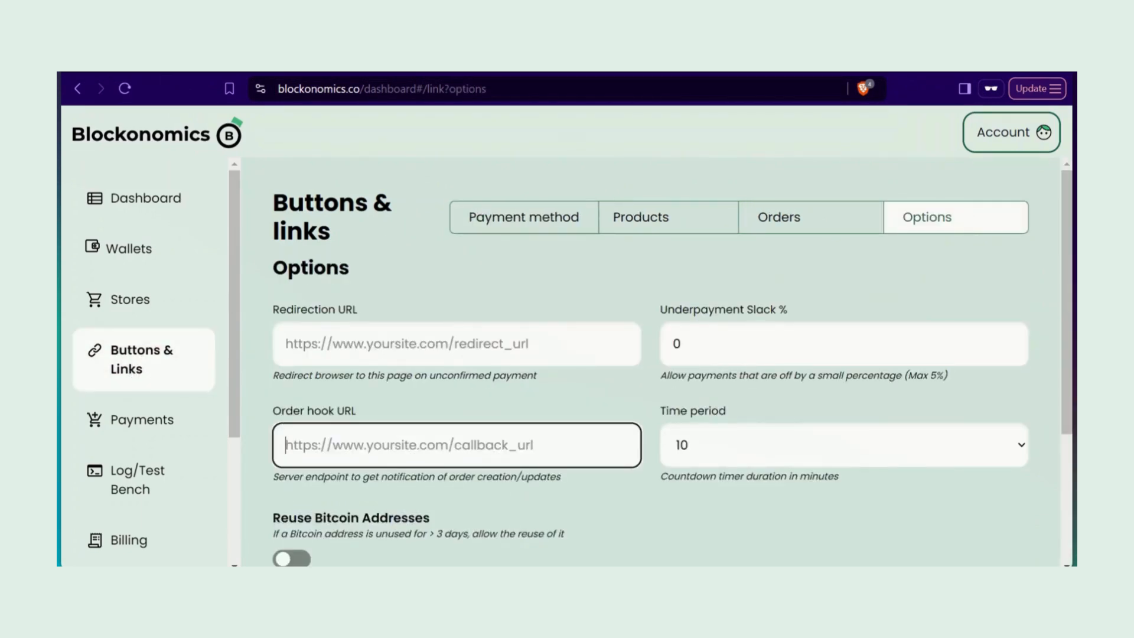
key("ctrl+v")
scroll(479, 502, "down", 3)
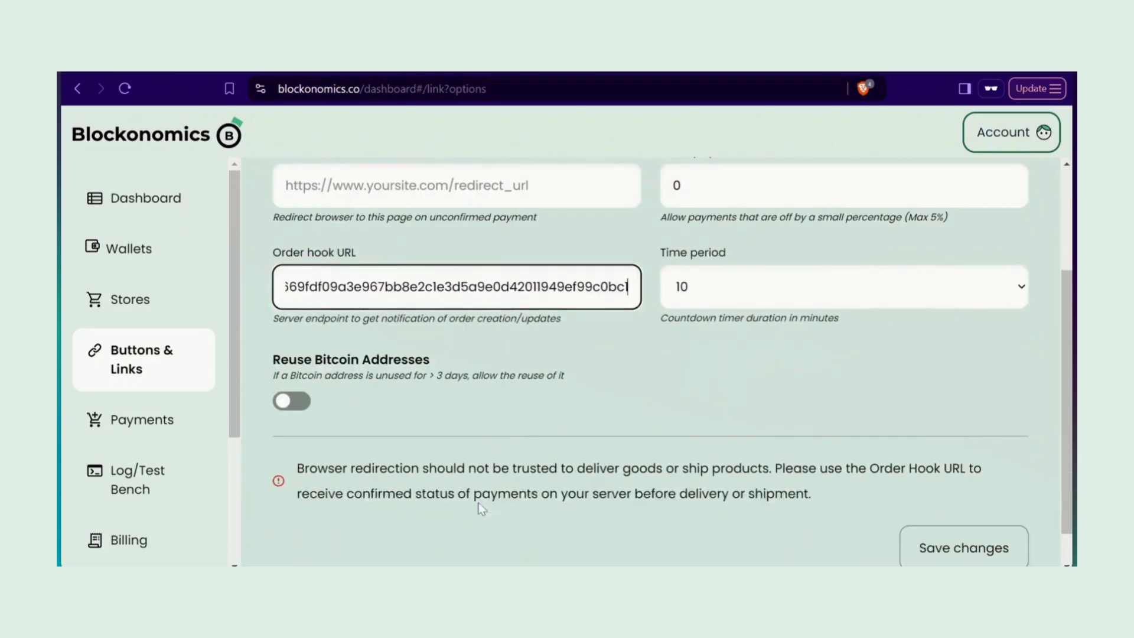
left_click(1018, 551)
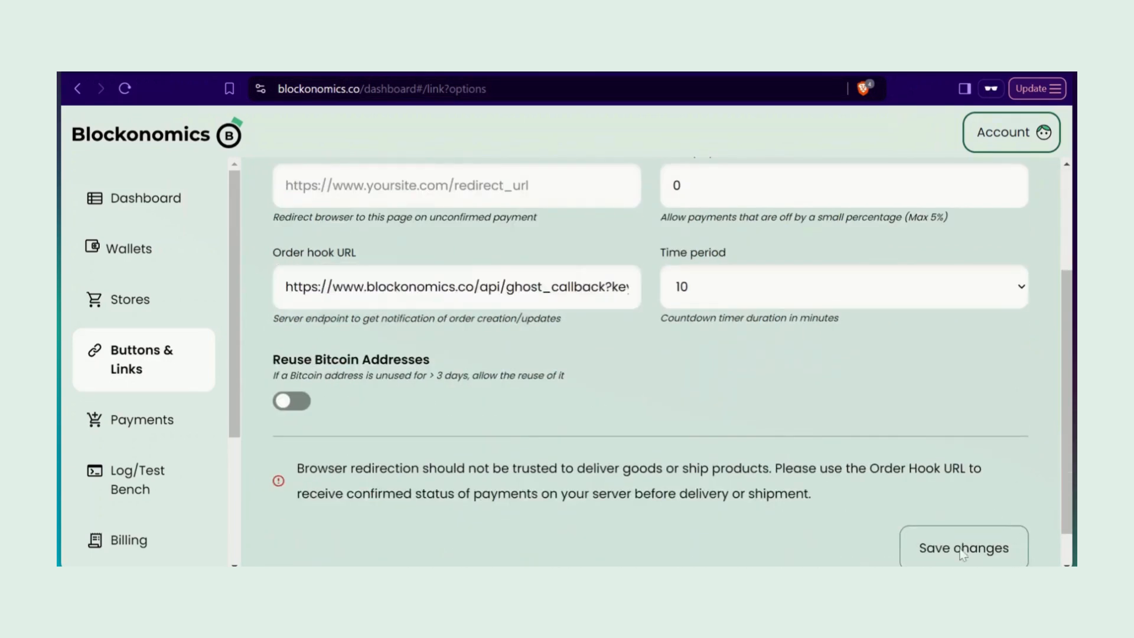
scroll(920, 440, "down", 1)
left_click(940, 514)
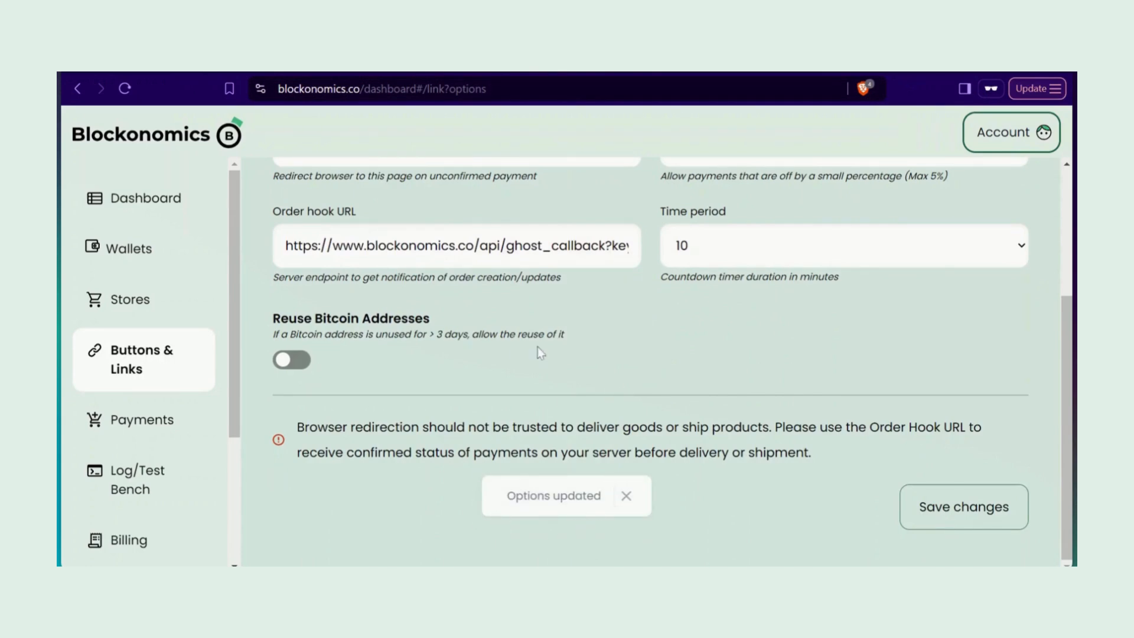
scroll(526, 254, "up", 2)
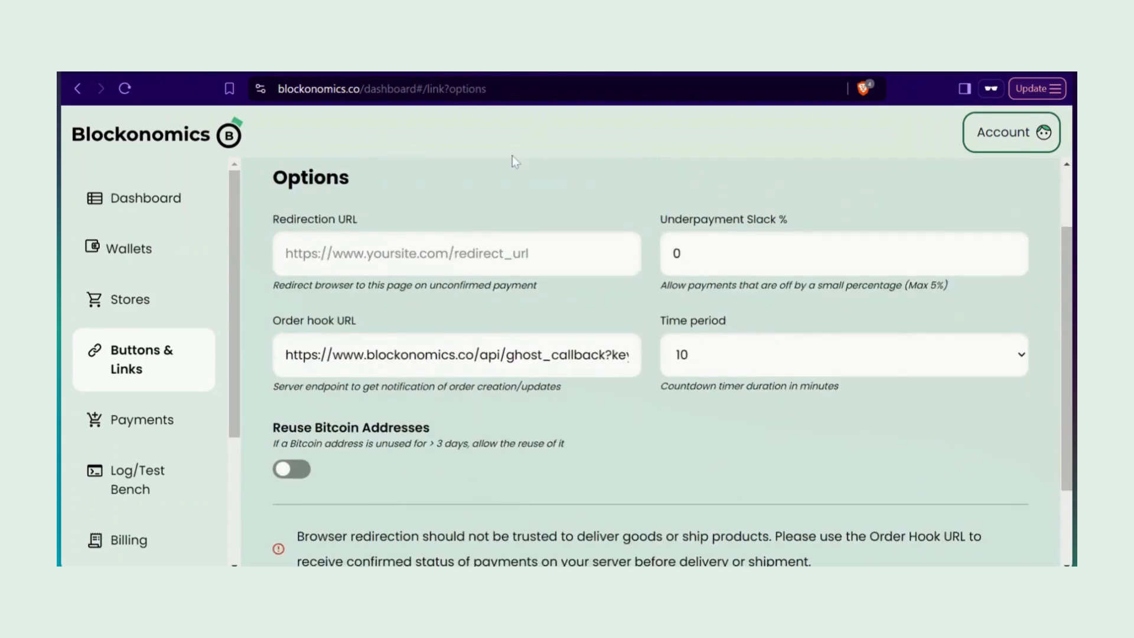
scroll(650, 354, "up", 2)
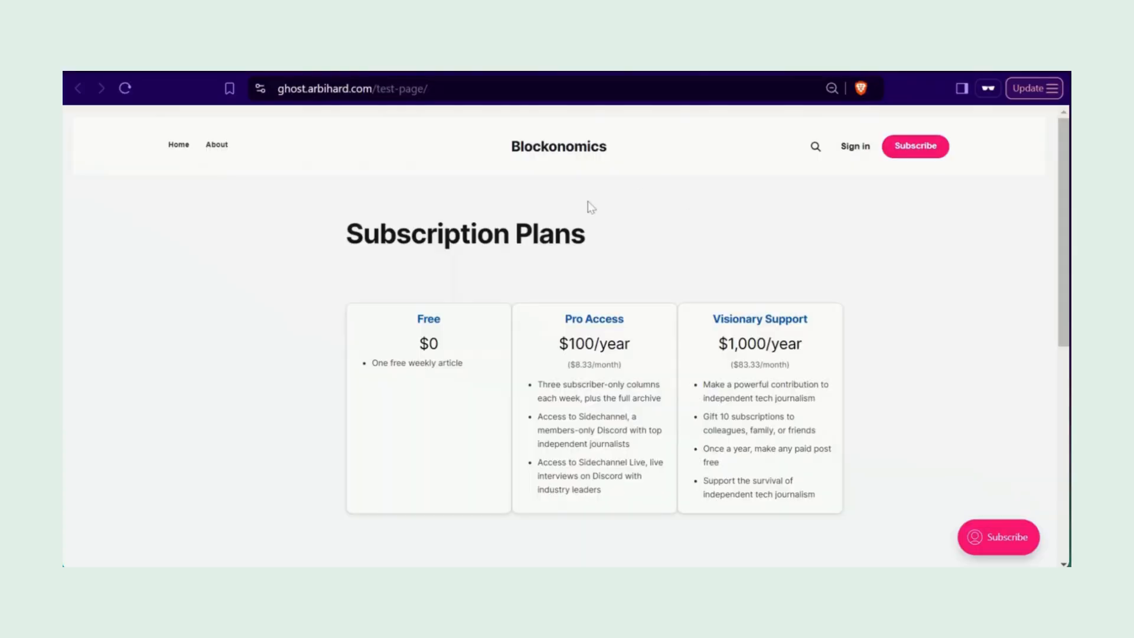
Step: Fill the bitcoin subscription form with the buyer's e-mail, Pro Access tier and monthly duration
scroll(860, 278, "down", 3)
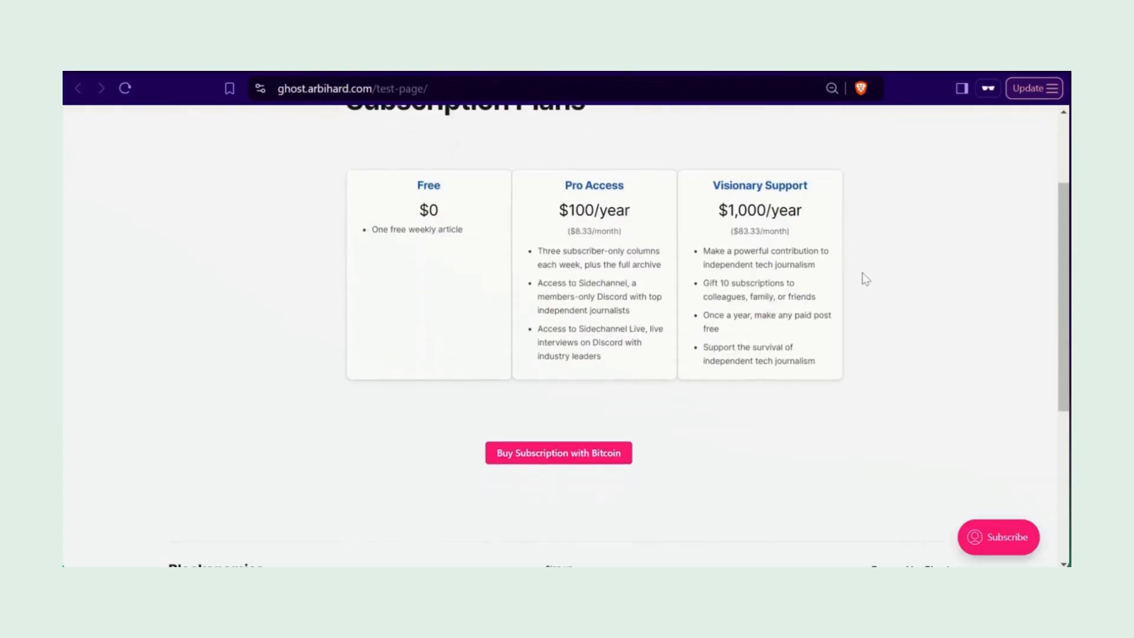
left_click(526, 463)
key("ctrl+v")
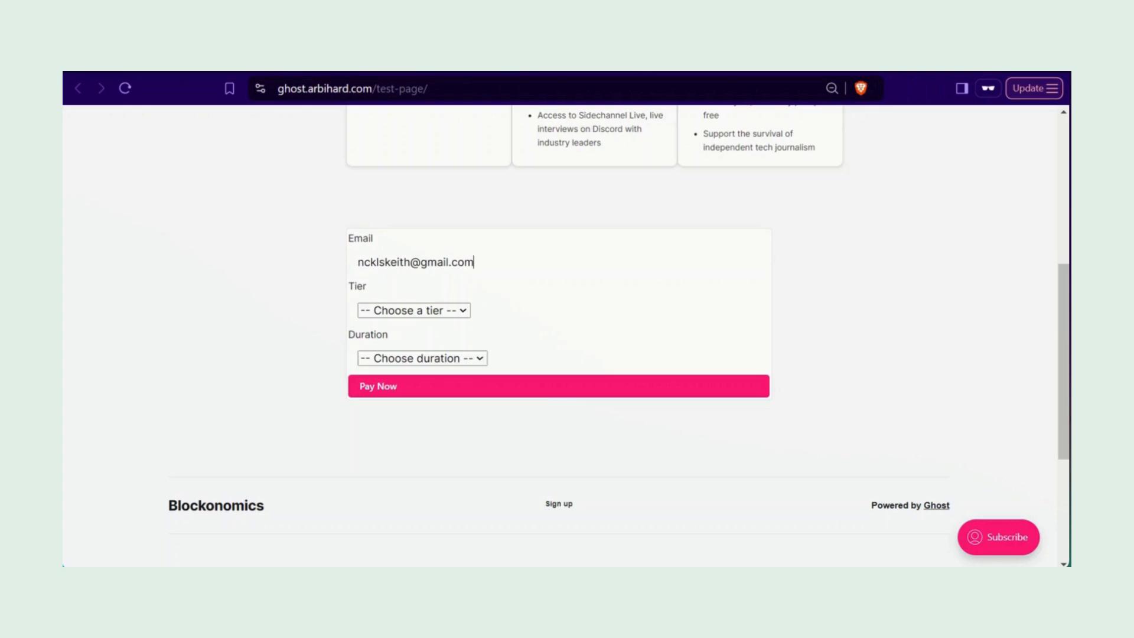
left_click(433, 310)
left_click(447, 354)
left_click(448, 358)
left_click(442, 394)
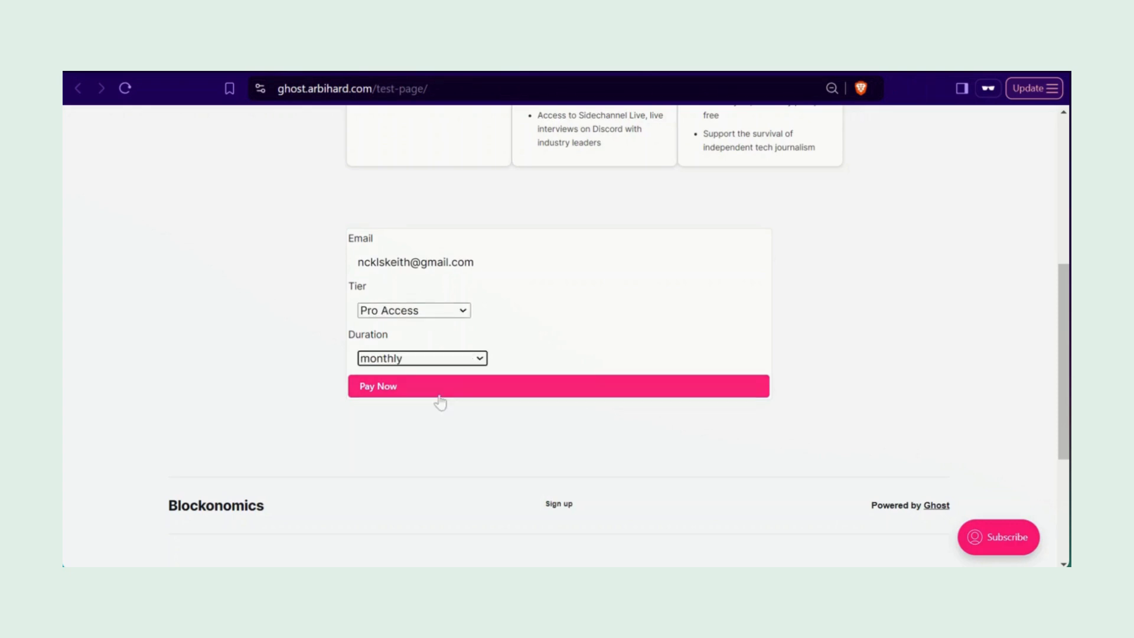
Step: Request payment to get the QR code and 0.00001331 BTC amount, then select the payment address
left_click(510, 394)
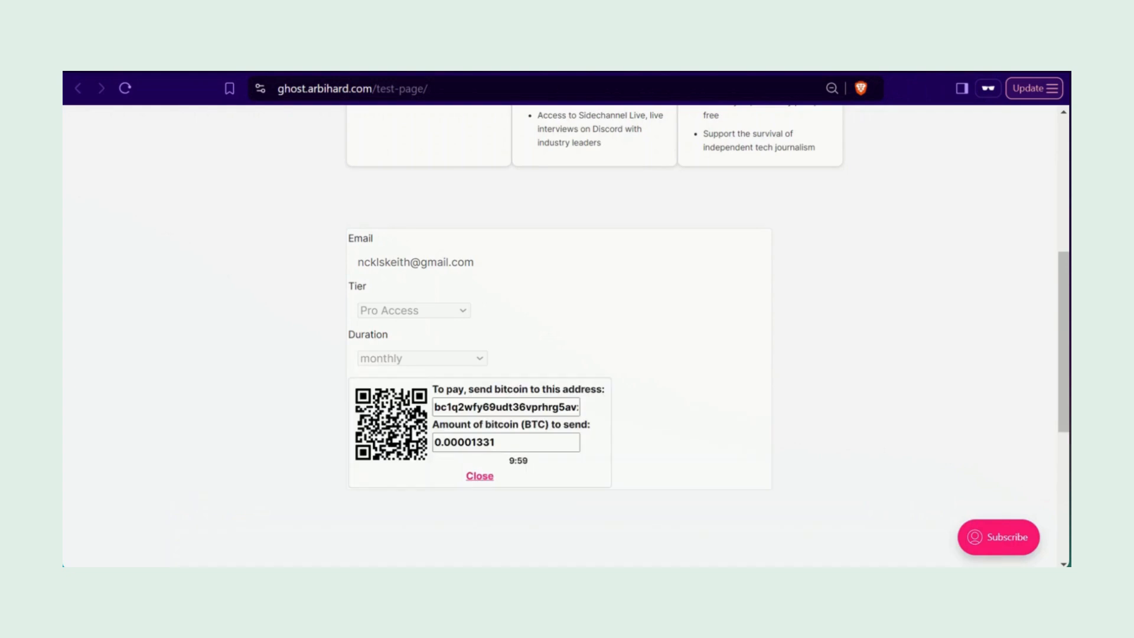
left_click(506, 407)
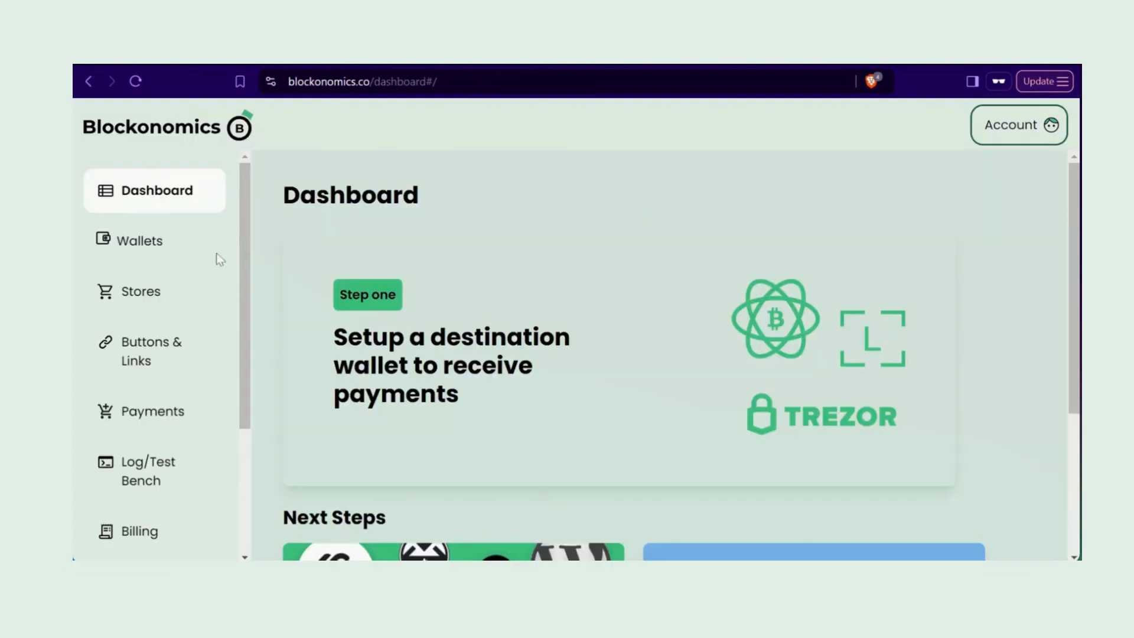
scroll(159, 412, "down", 3)
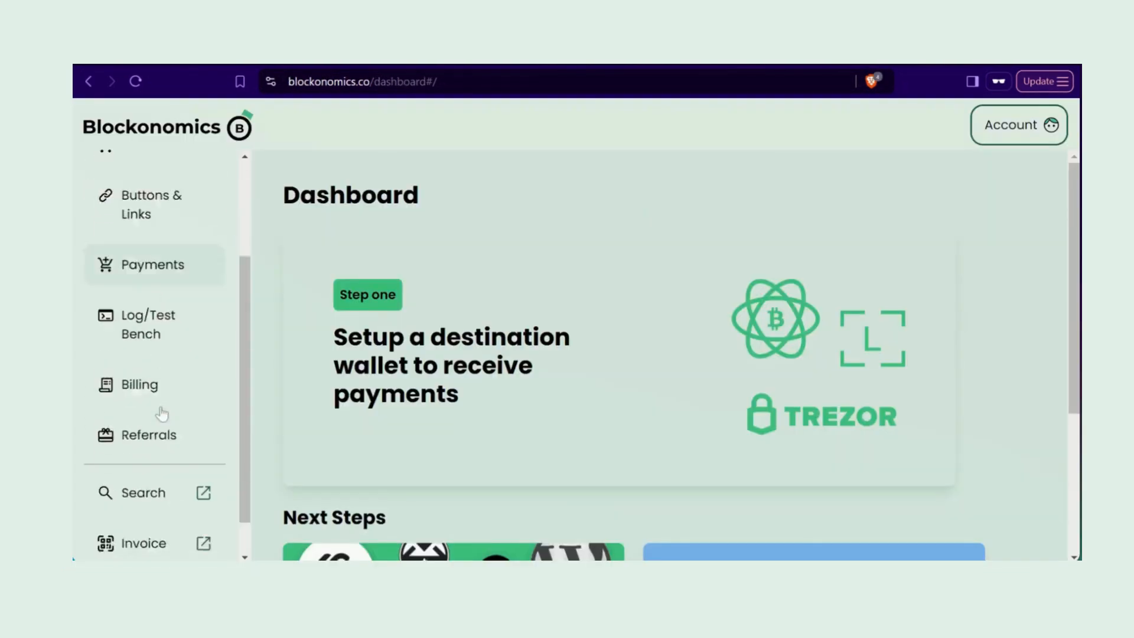
Step: Send a Confirmed 0.00001331 BTC test payment to the order's address from the blockonomics-button store
left_click(174, 290)
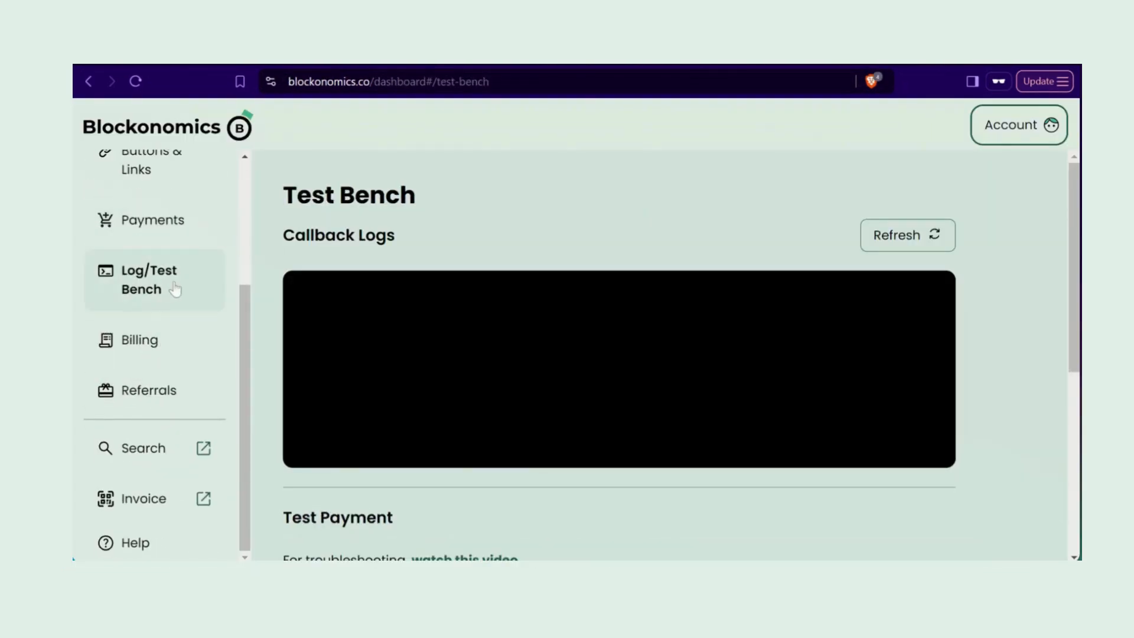
scroll(700, 274, "down", 5)
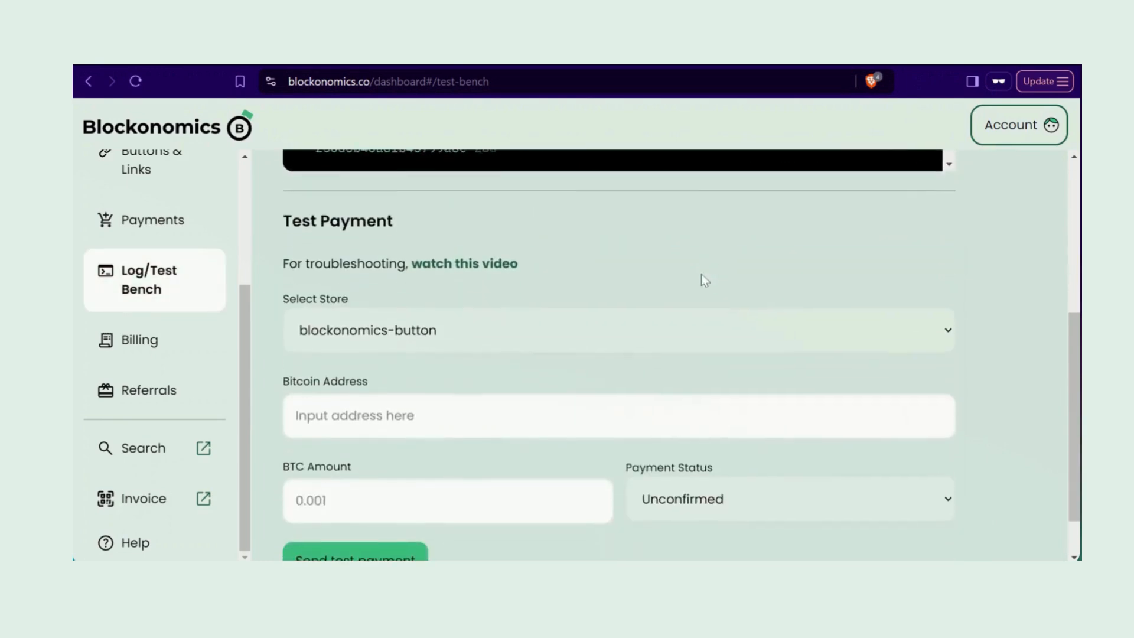
scroll(449, 354, "down", 1)
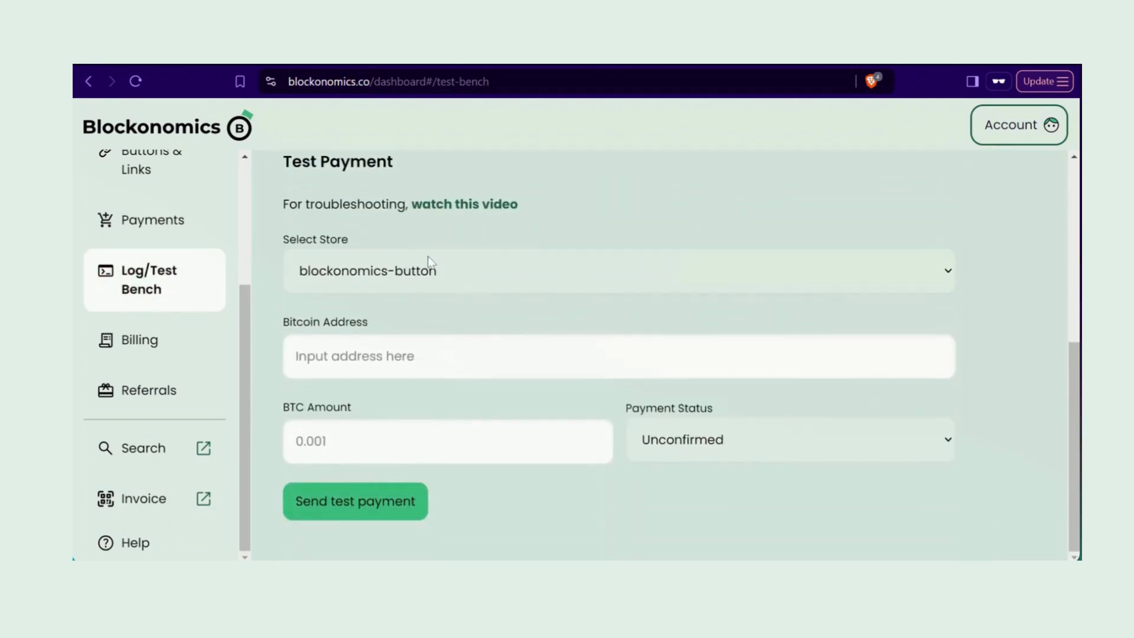
left_click(433, 301)
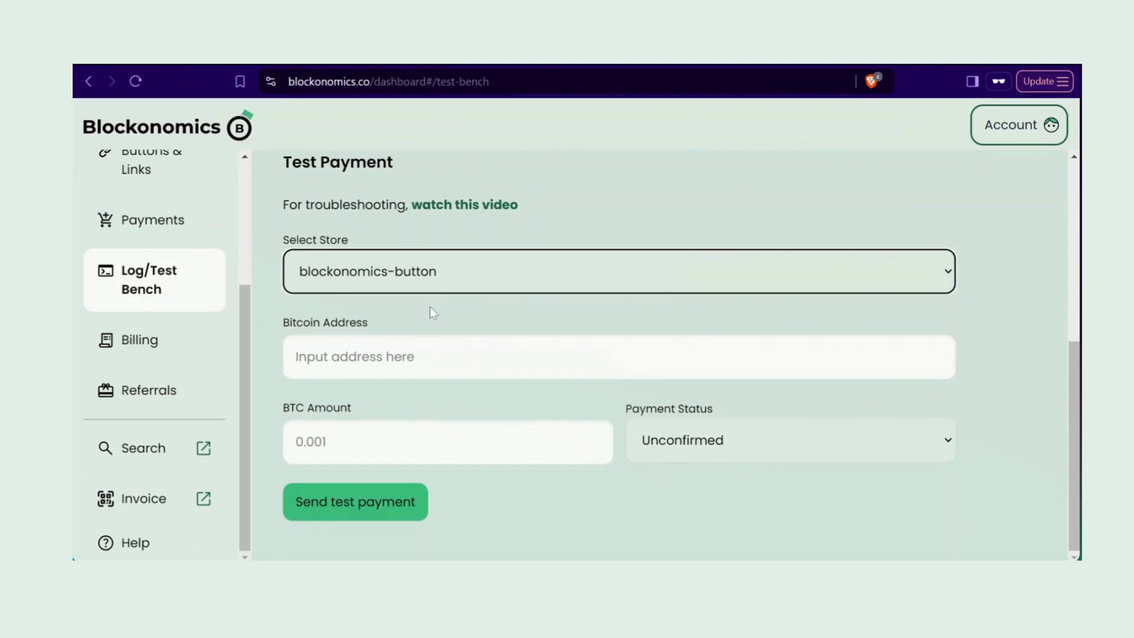
left_click(427, 356)
type("bc1q2wfy69udt36vprhrg5avxrdrcheh66tveujnkk")
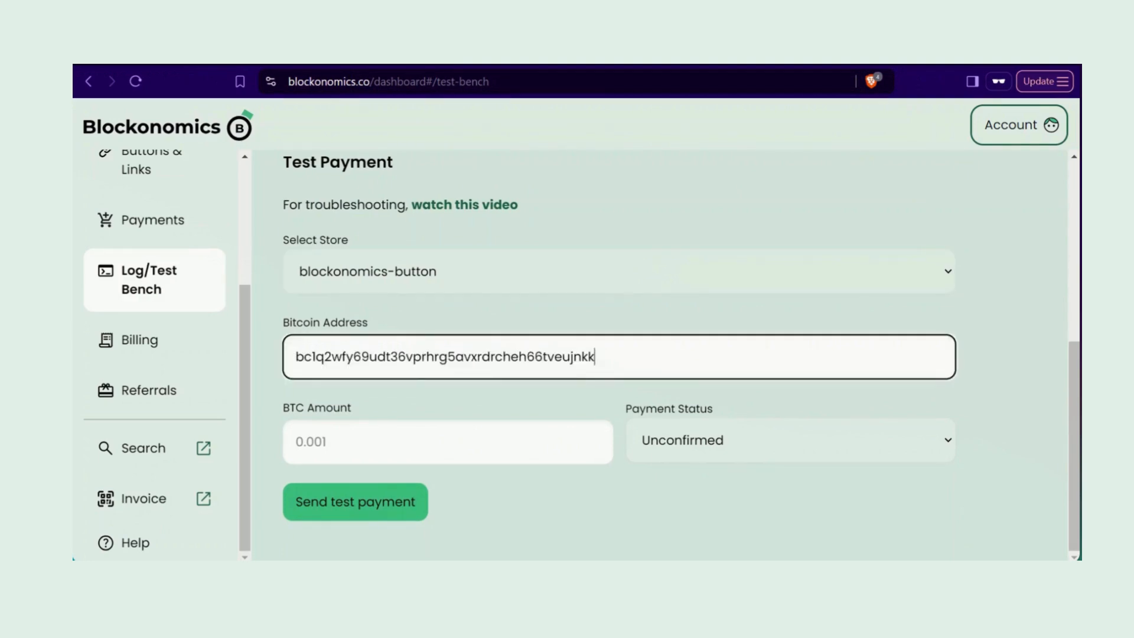
left_click(502, 443)
type("0.00001331")
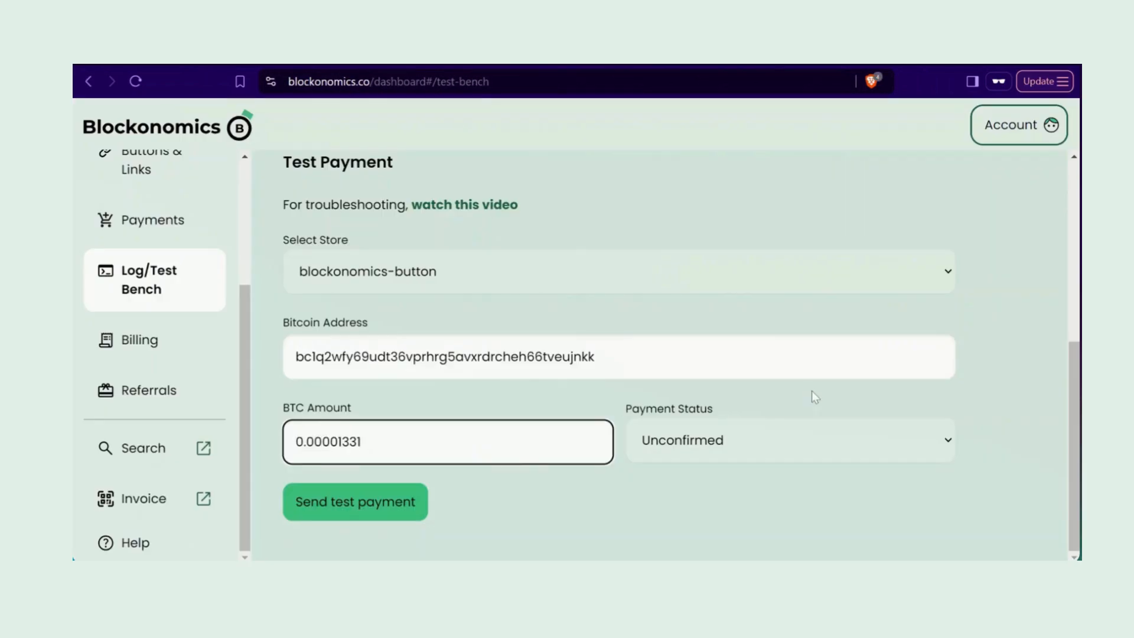
left_click(795, 442)
left_click(773, 530)
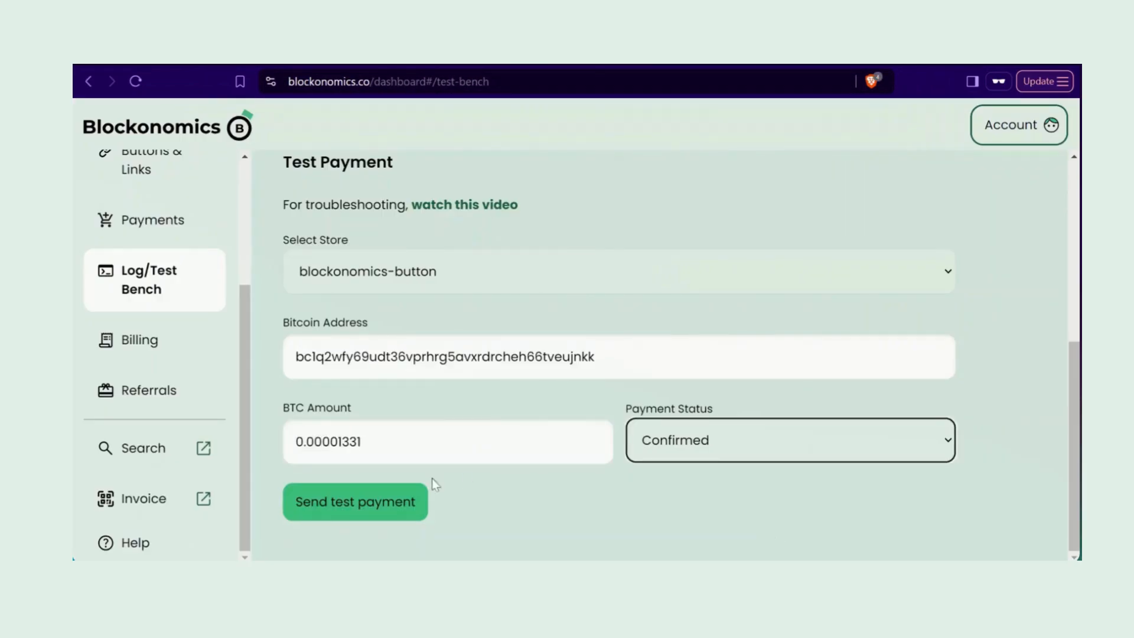
left_click(351, 509)
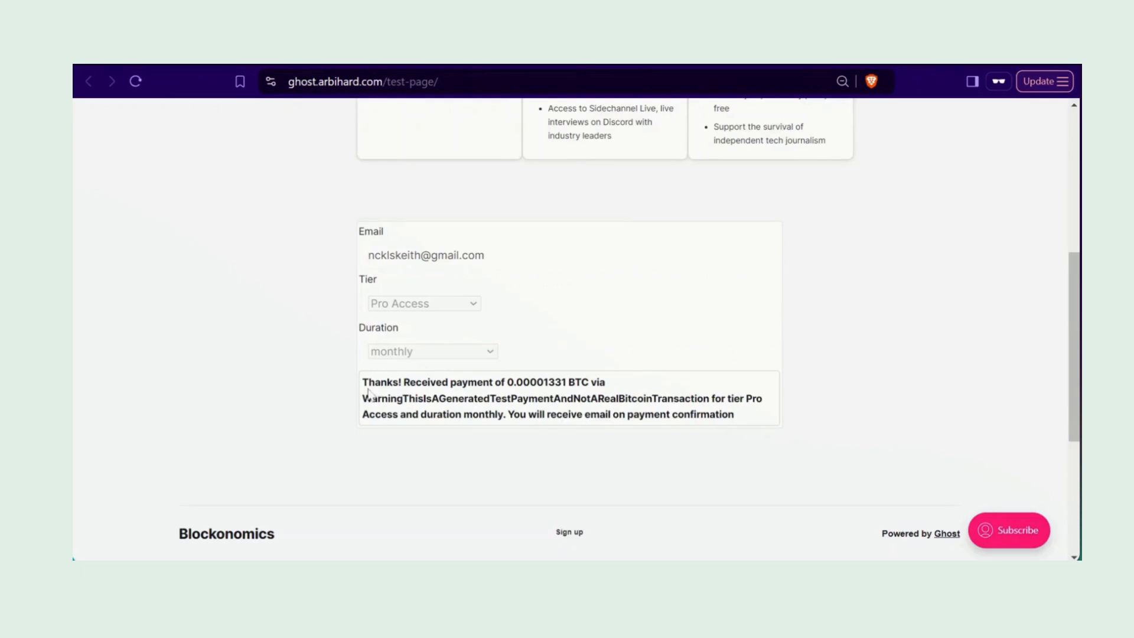
Step: Review the thanks message's test-payment warning and the Order Completed email
left_click_drag(364, 397, 743, 421)
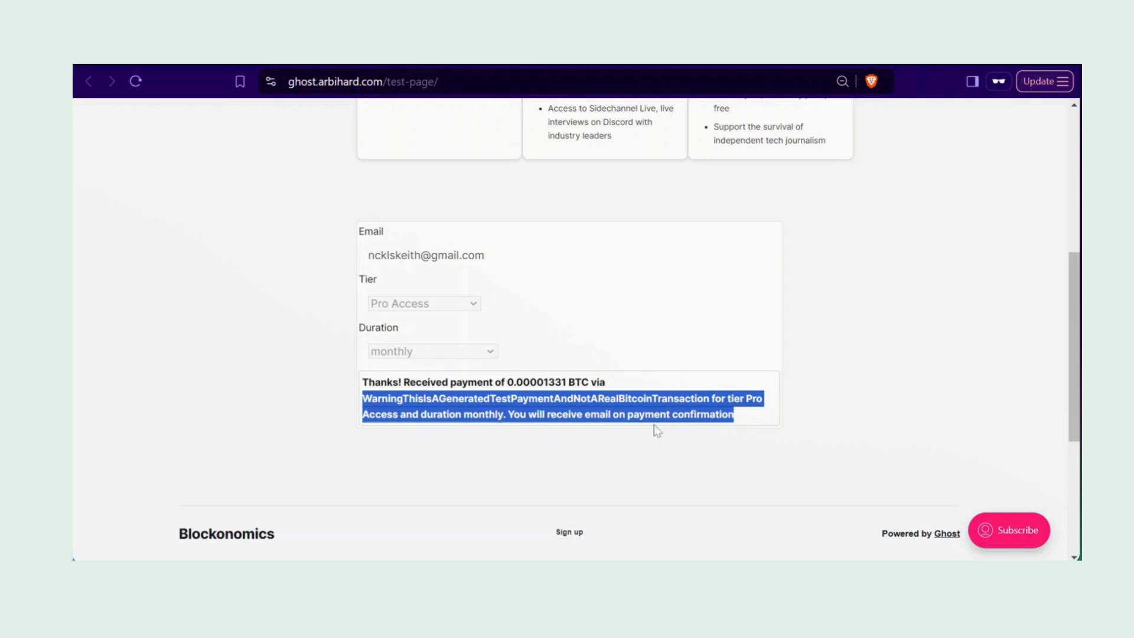
left_click(270, 281)
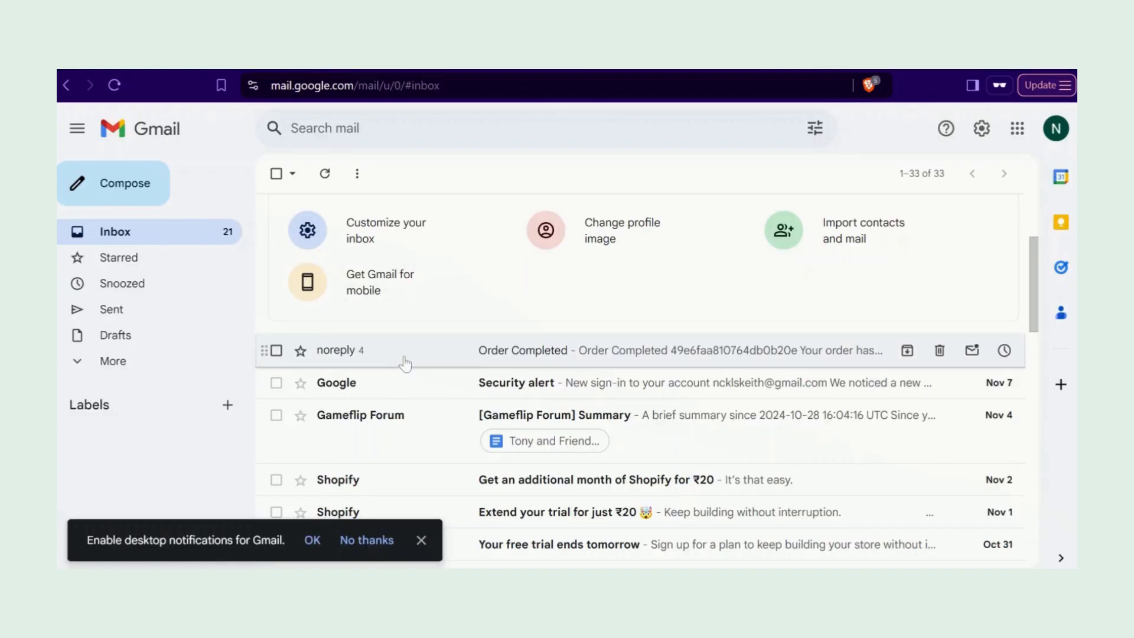
left_click(528, 359)
scroll(528, 359, "down", 5)
scroll(528, 359, "up", 1)
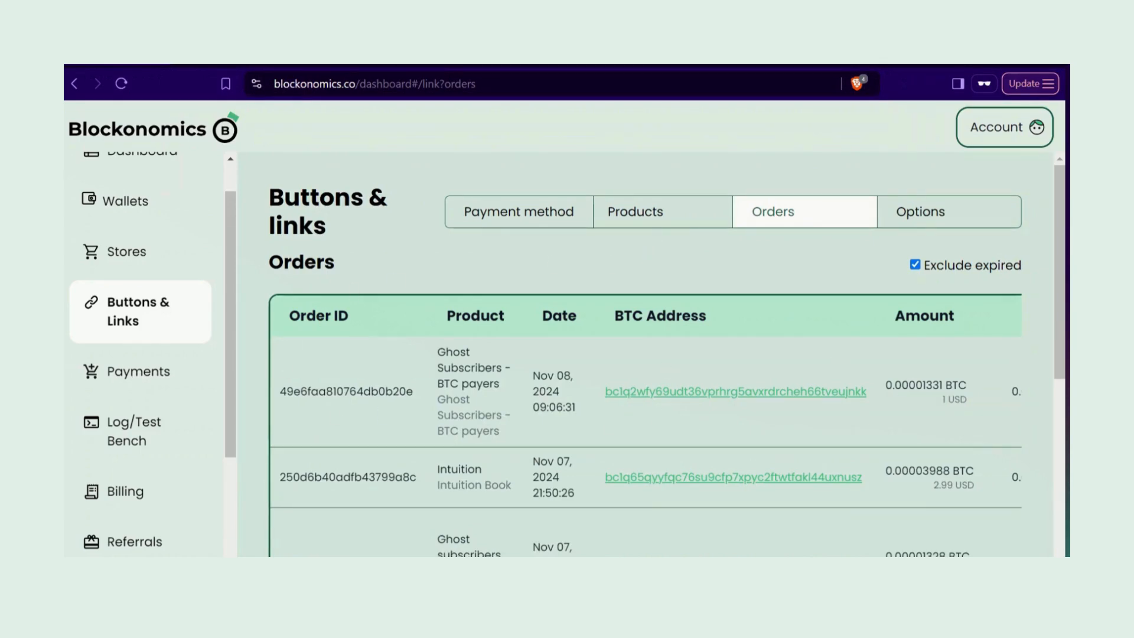
scroll(772, 405, "right", 5)
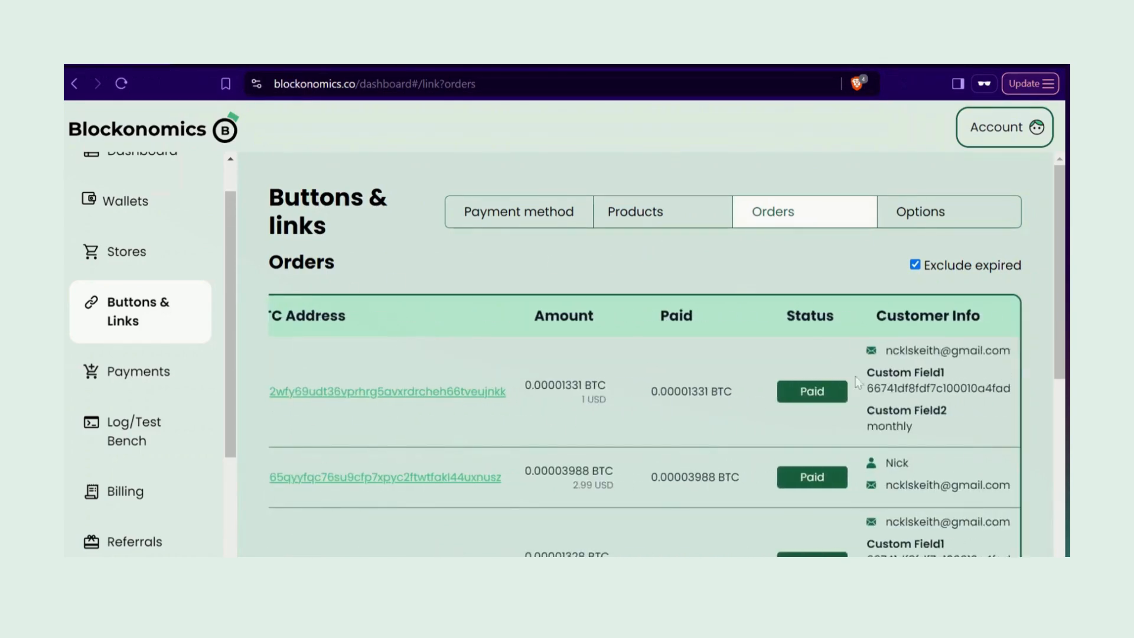